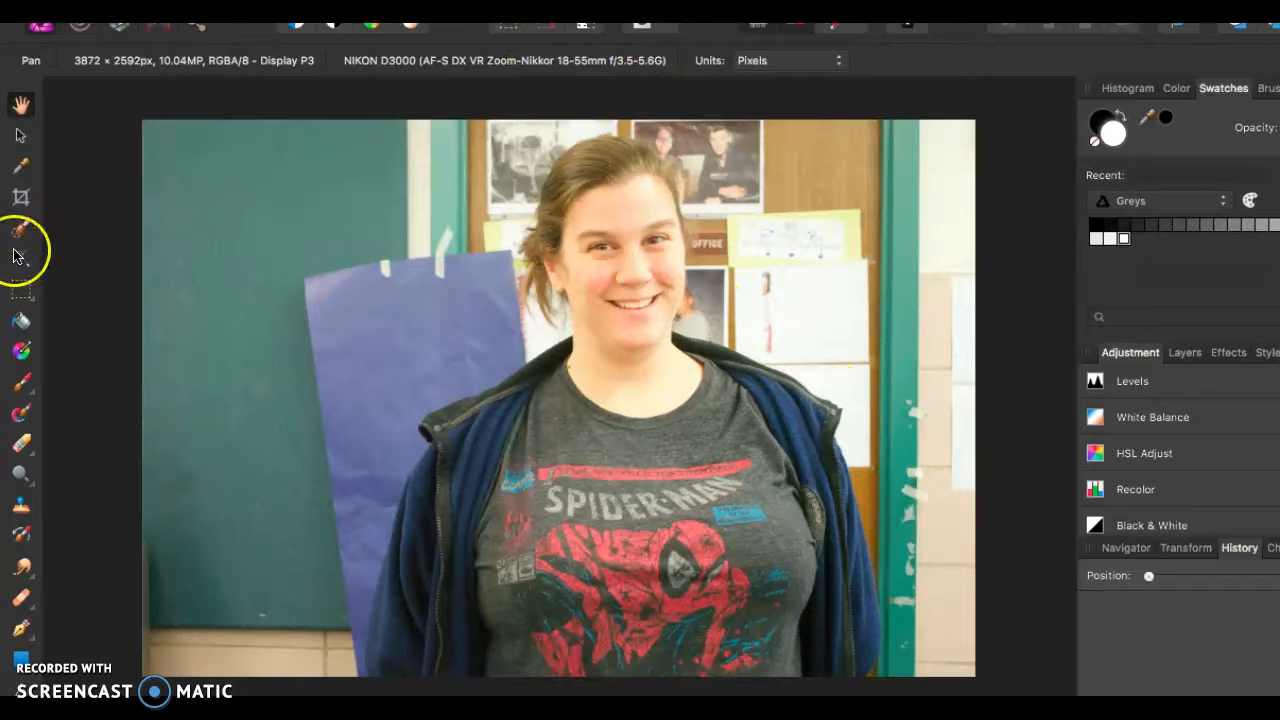
- Set the Selection Brush width to 130 px and select the chalkboard and blue paper background beside the woman's head and sleeve
left_click(20, 238)
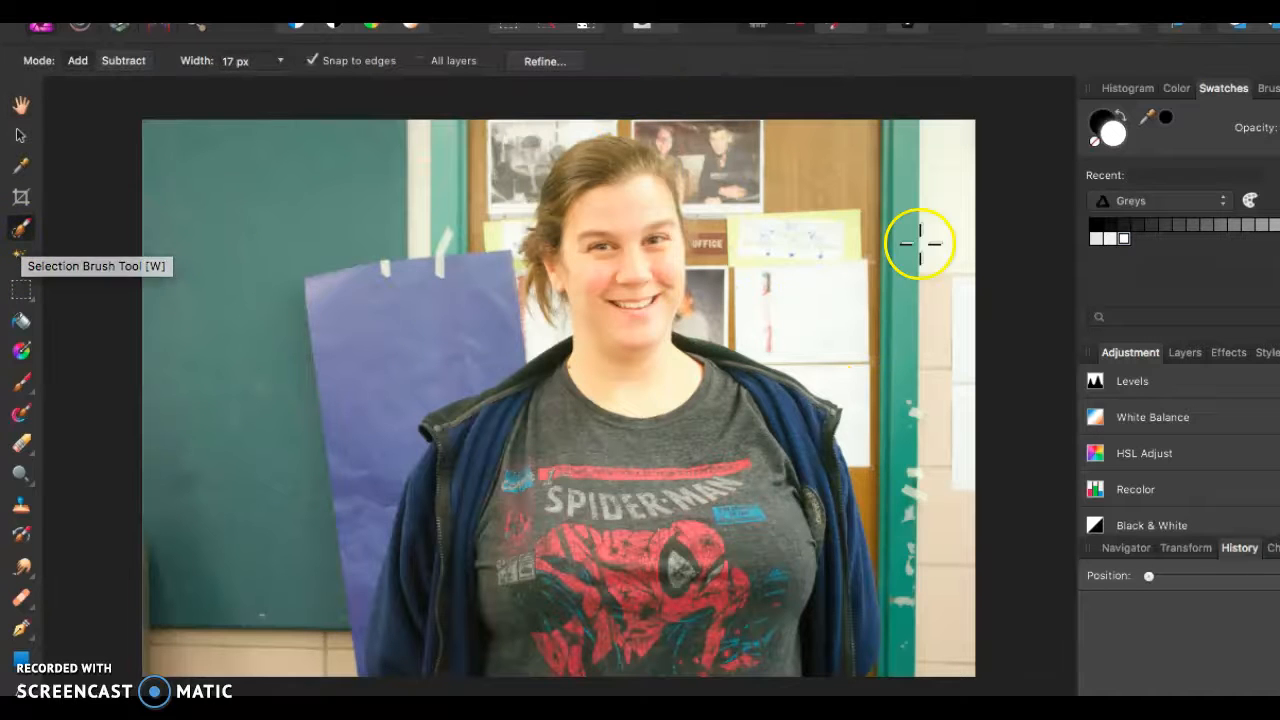
left_click(279, 61)
left_click_drag(335, 97, 346, 90)
mouse_move(349, 206)
left_mouse_down()
mouse_move(281, 305)
mouse_move(398, 152)
mouse_move(381, 300)
mouse_move(398, 391)
mouse_move(455, 338)
mouse_move(461, 296)
mouse_move(283, 436)
mouse_move(273, 531)
mouse_move(291, 571)
mouse_move(331, 539)
mouse_move(339, 567)
mouse_move(316, 627)
mouse_move(348, 634)
mouse_move(355, 606)
mouse_move(334, 639)
mouse_move(322, 638)
mouse_move(233, 397)
mouse_move(229, 357)
mouse_move(296, 360)
left_mouse_up()
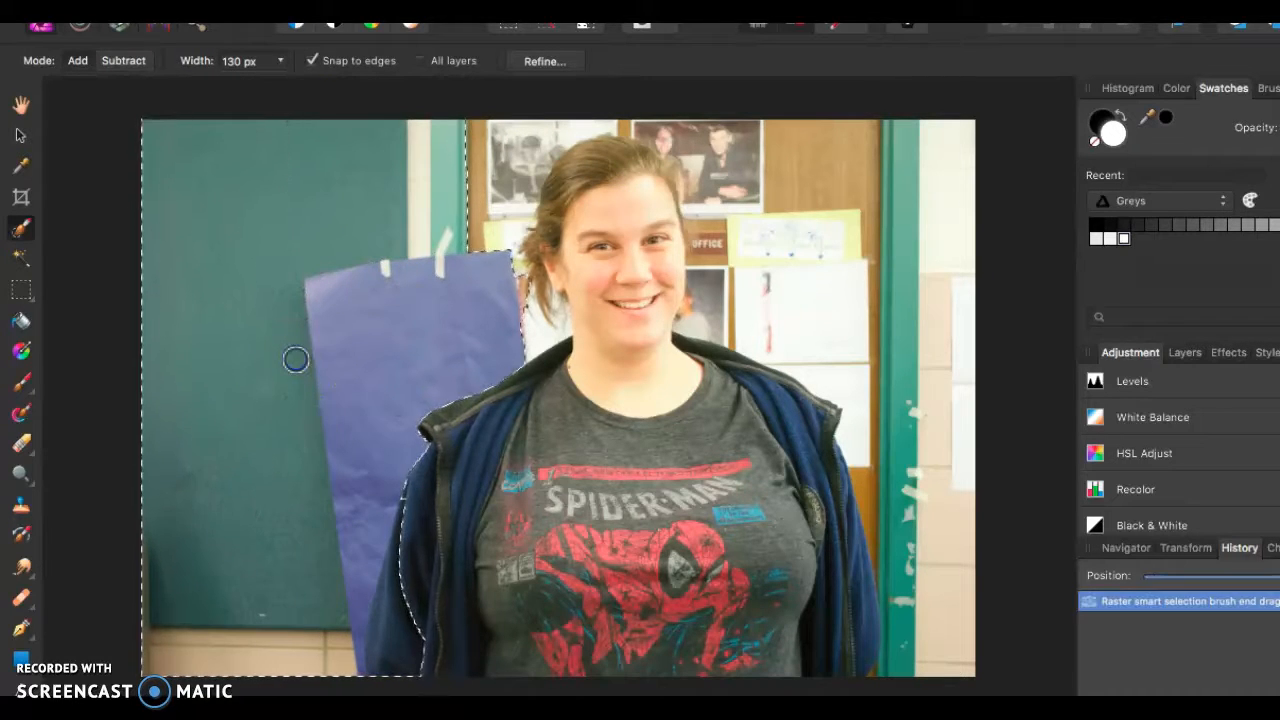
left_click(399, 650)
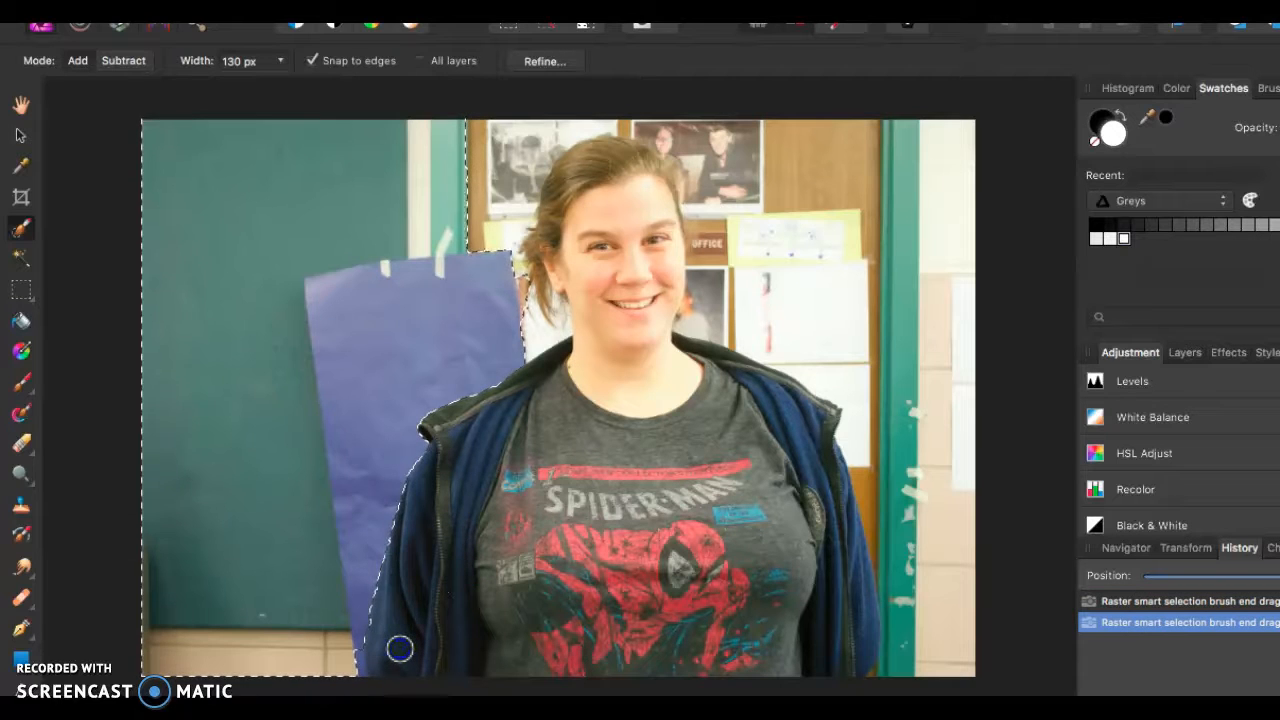
left_click(353, 661)
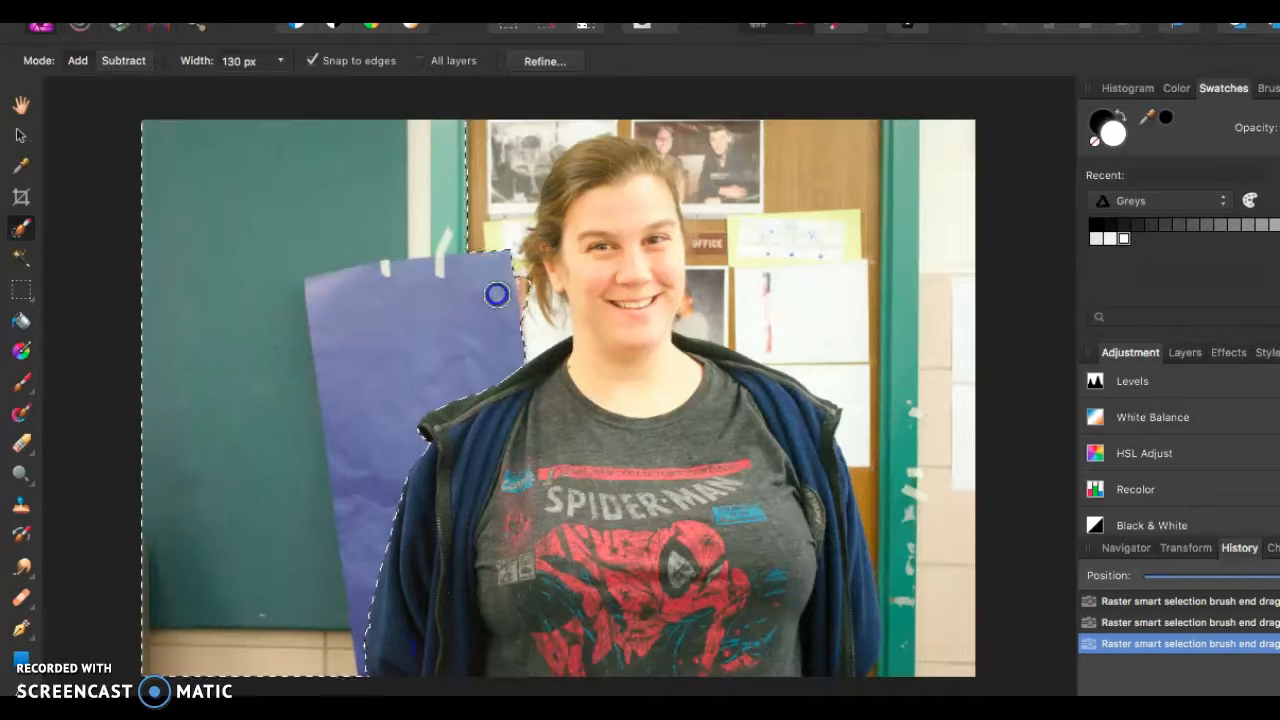
- Add the bulletin board, door frame and wall on the other side of the woman to the selection, following her jacket edge
mouse_move(694, 126)
left_mouse_down()
mouse_move(749, 140)
mouse_move(844, 244)
mouse_move(842, 329)
mouse_move(728, 229)
left_mouse_up()
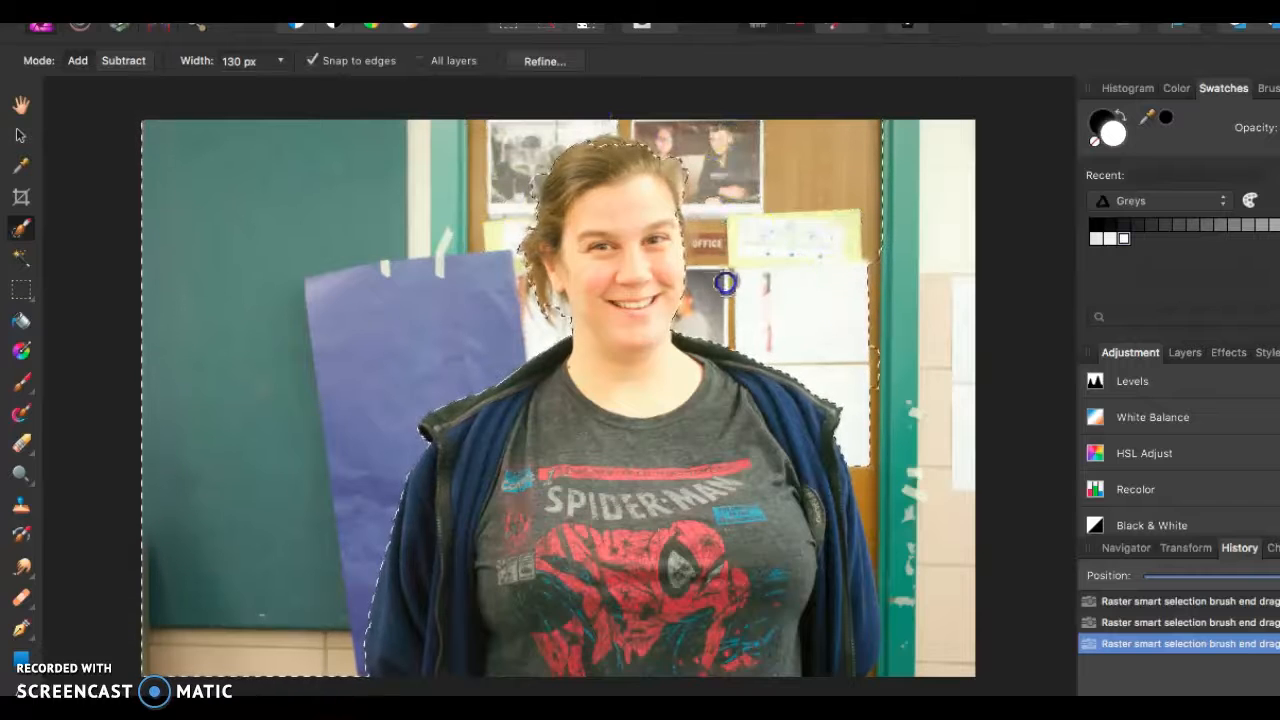
left_click_drag(900, 266, 922, 563)
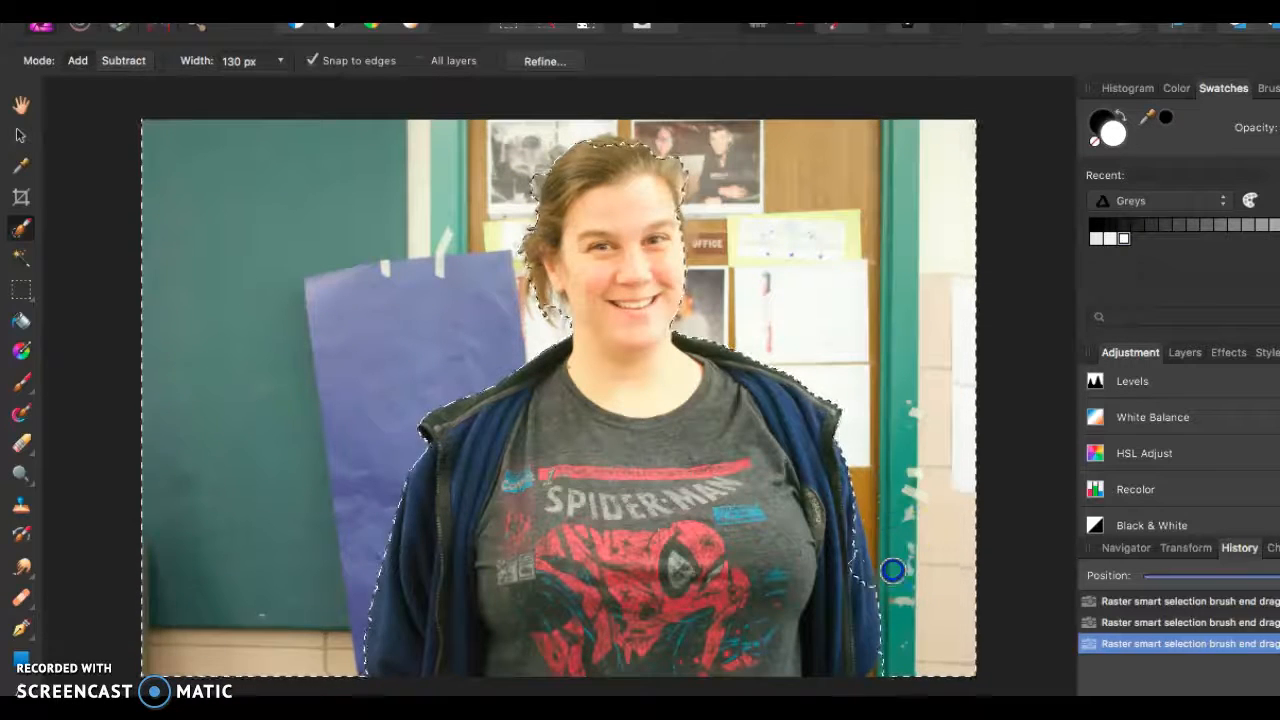
left_click_drag(885, 584, 864, 561)
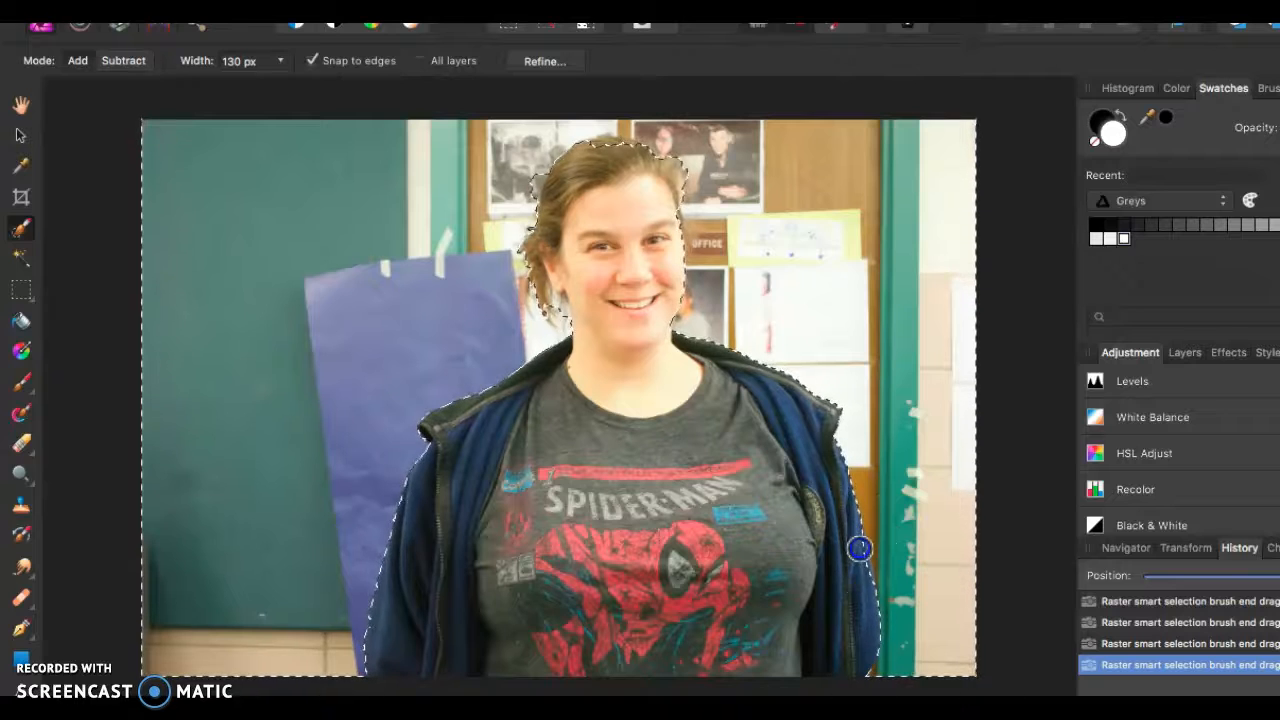
left_click_drag(866, 578, 878, 529)
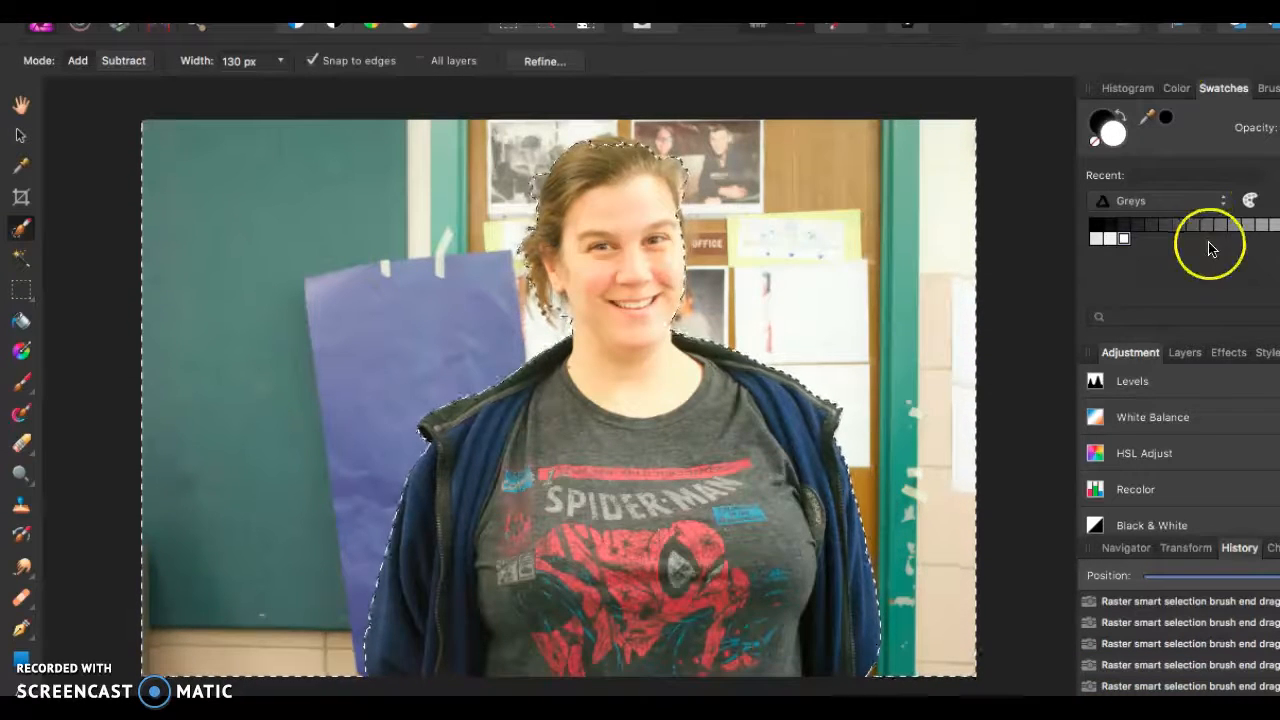
- Enable the Gaussian Blur layer effect and try adjusting its radius
left_click(1226, 354)
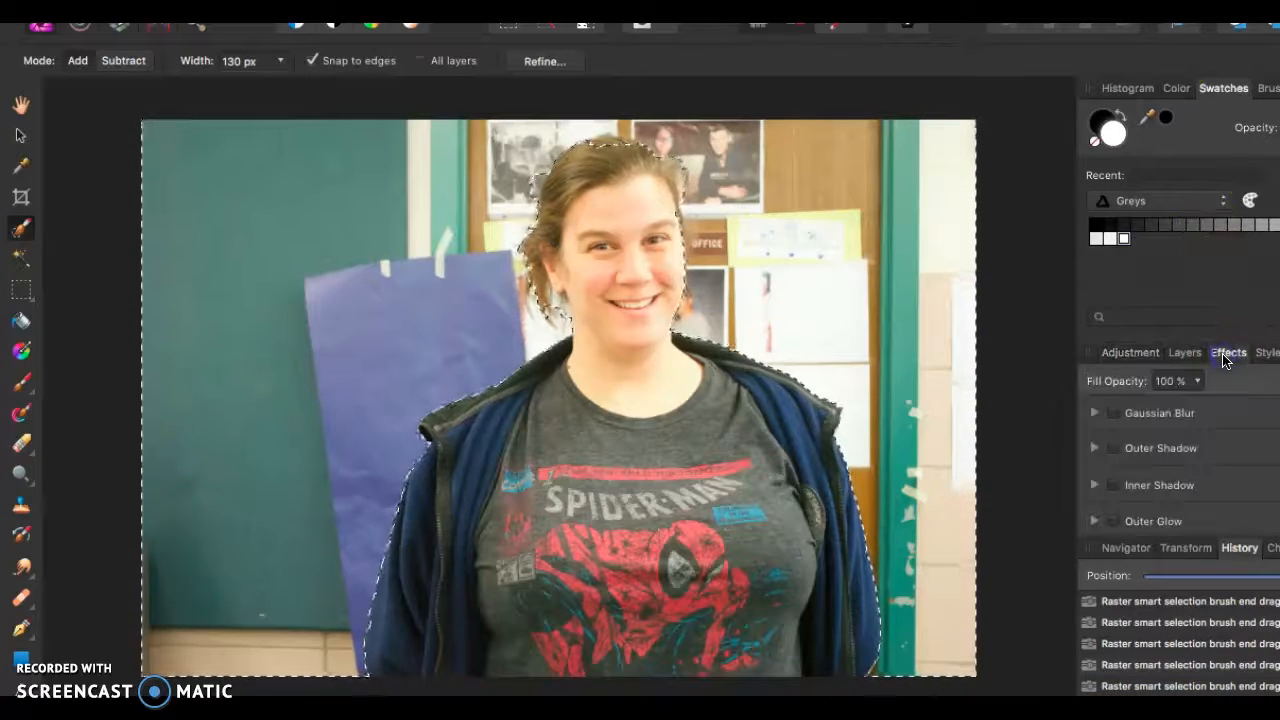
left_click(1111, 412)
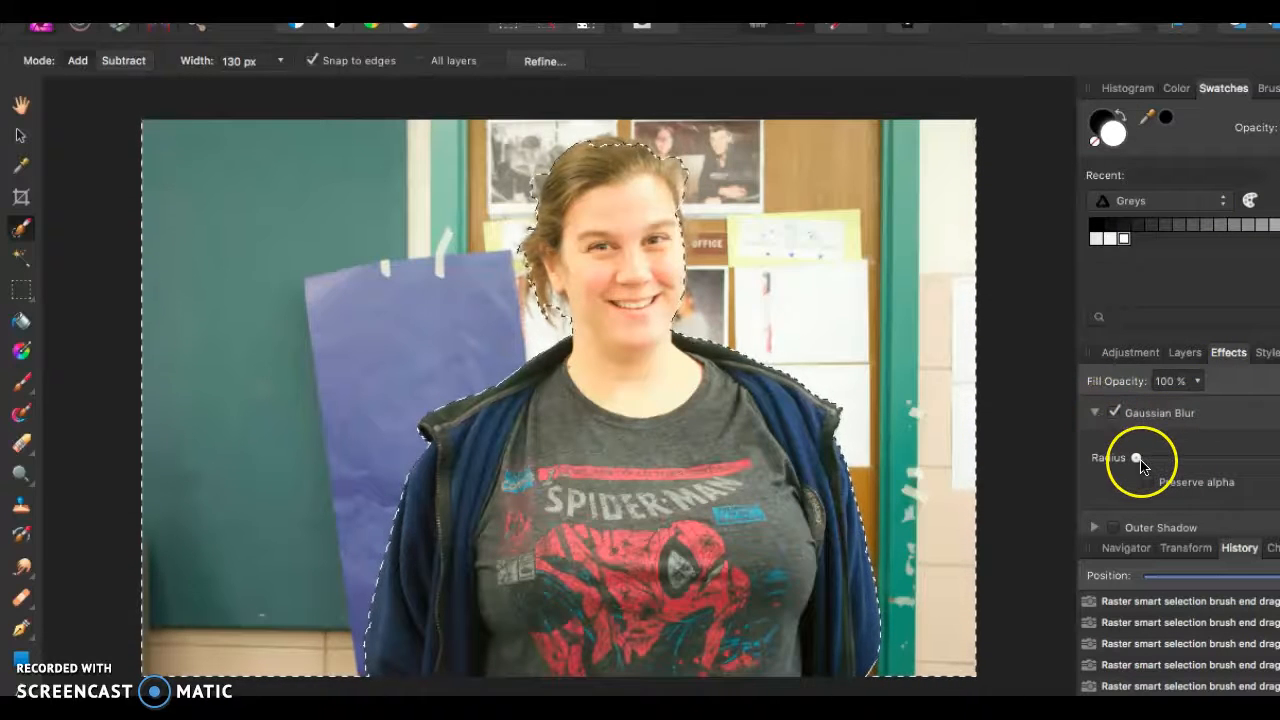
left_click(1138, 459)
left_click_drag(1138, 459, 1063, 466)
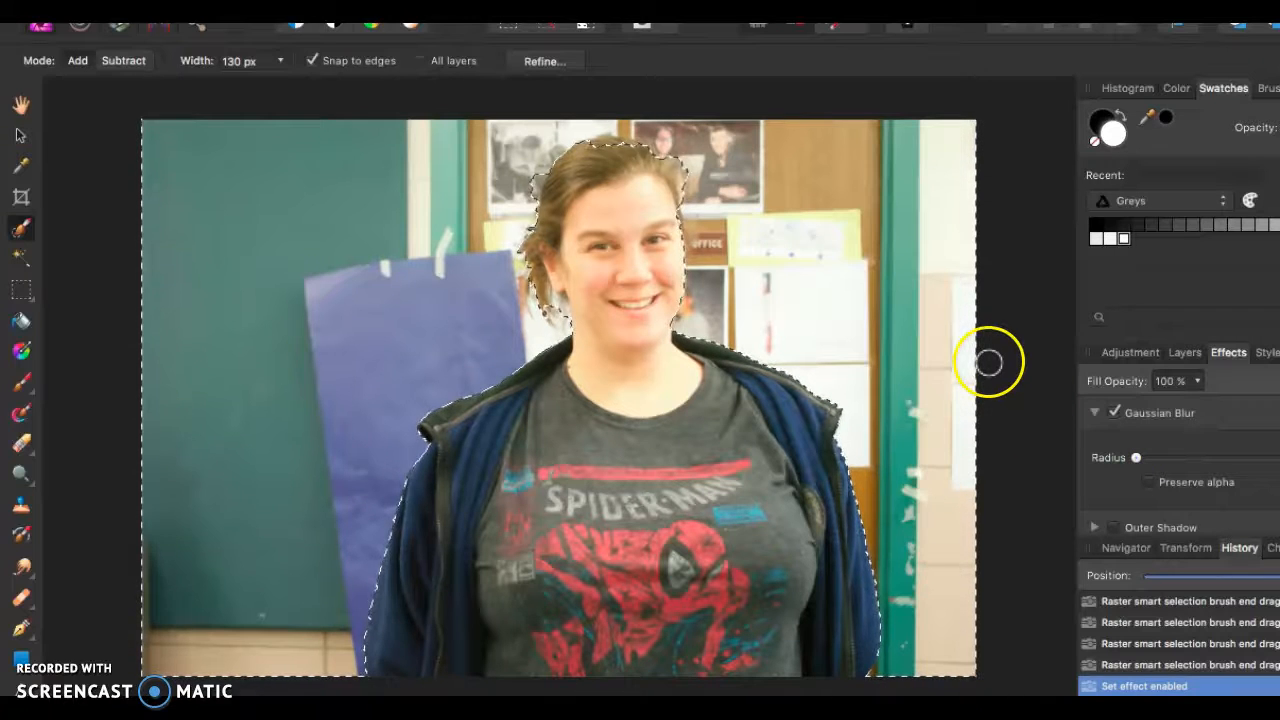
- Invert the selection to cover the woman and refine its edge around her hair and the side of her face
left_click(1184, 353)
left_click(1127, 352)
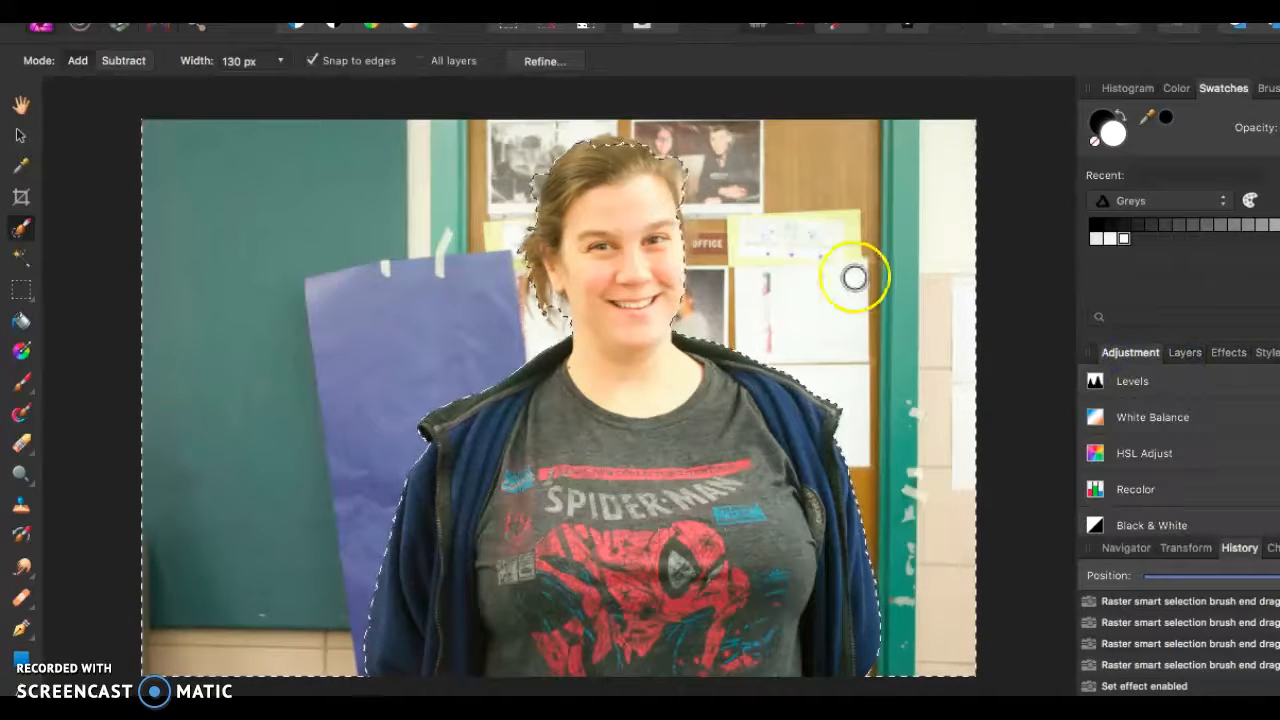
left_click(583, 30)
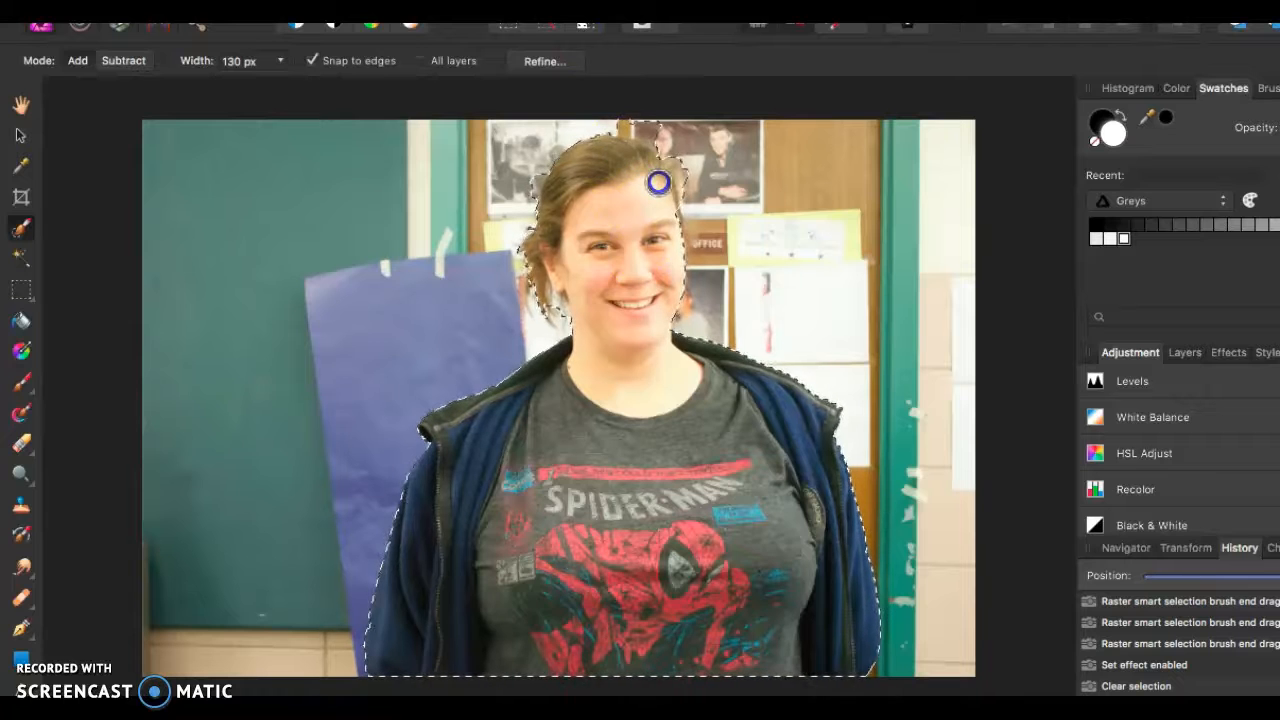
key("ctrl+shift+i")
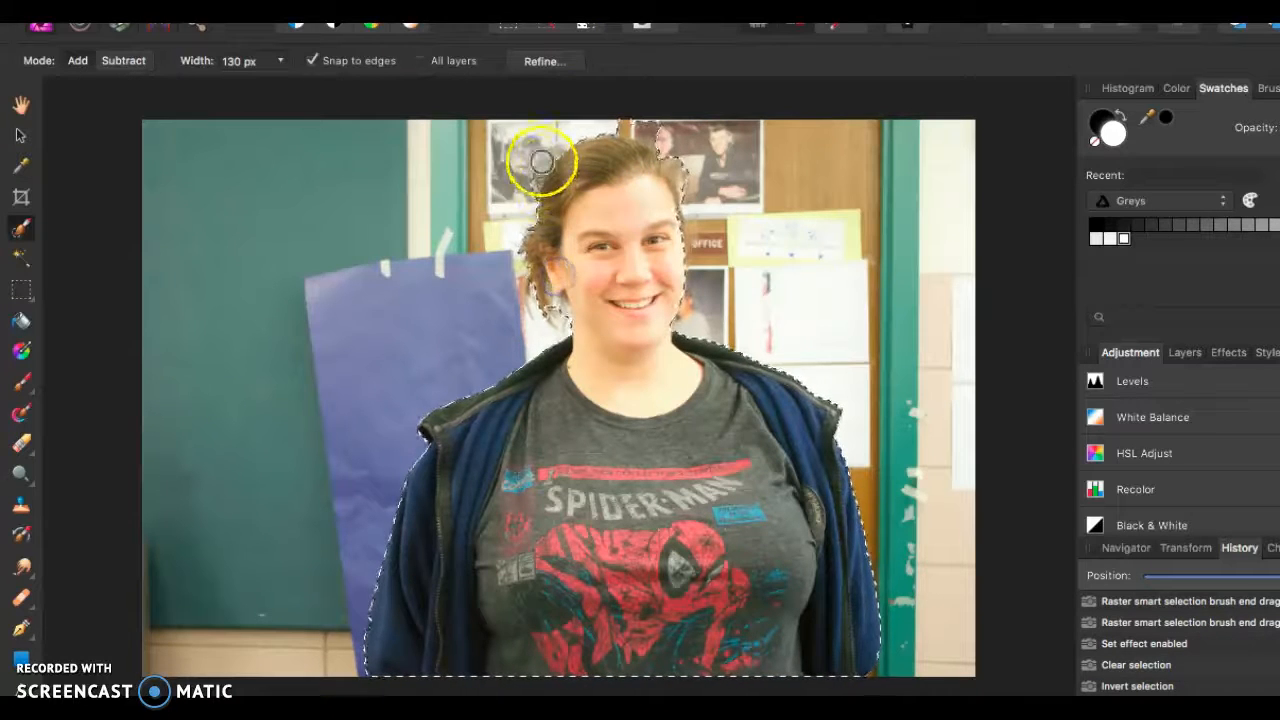
left_click_drag(531, 183, 598, 142)
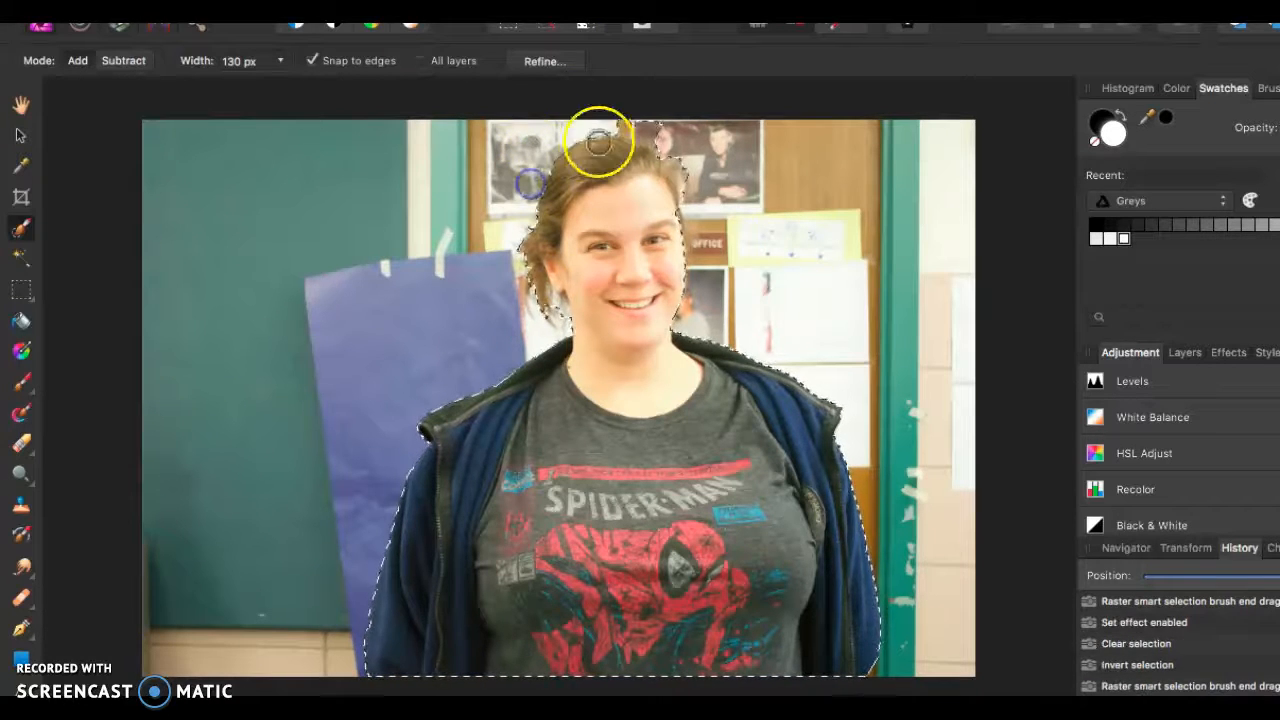
left_click(686, 184)
left_click(669, 251)
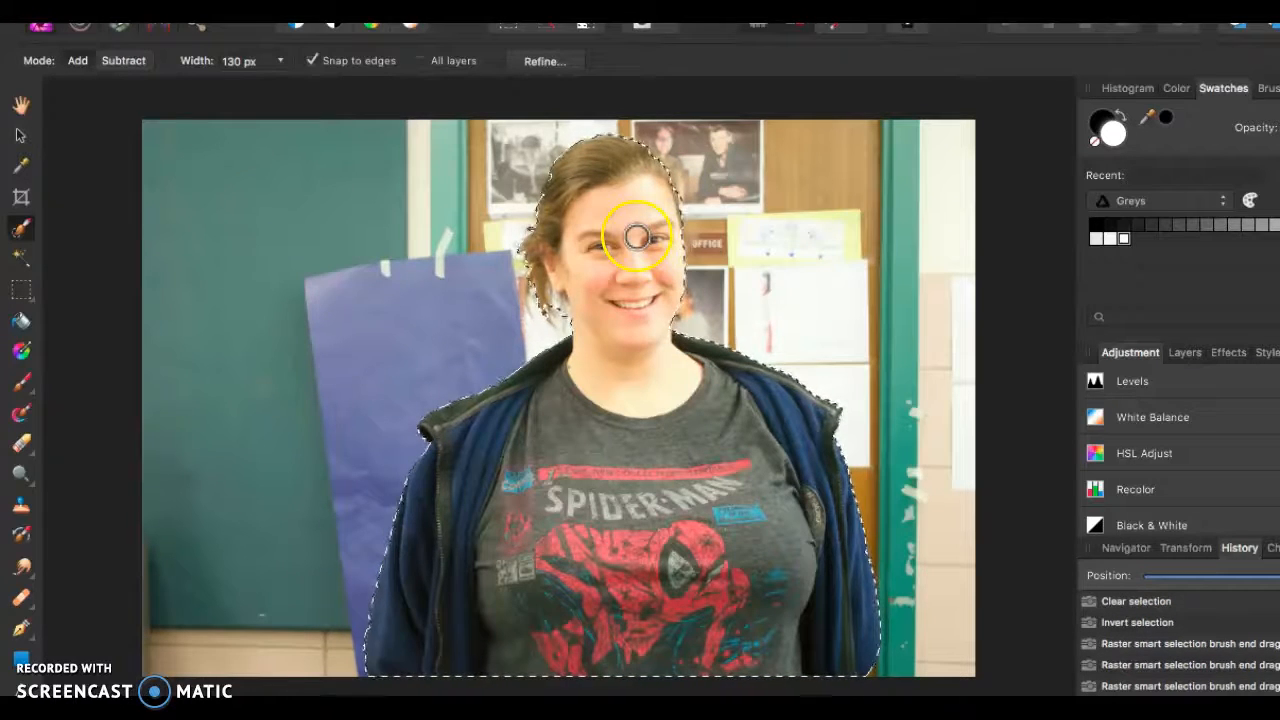
- Copy the selected woman from the Background layer and paste her as a new layer above it
left_click(228, 12)
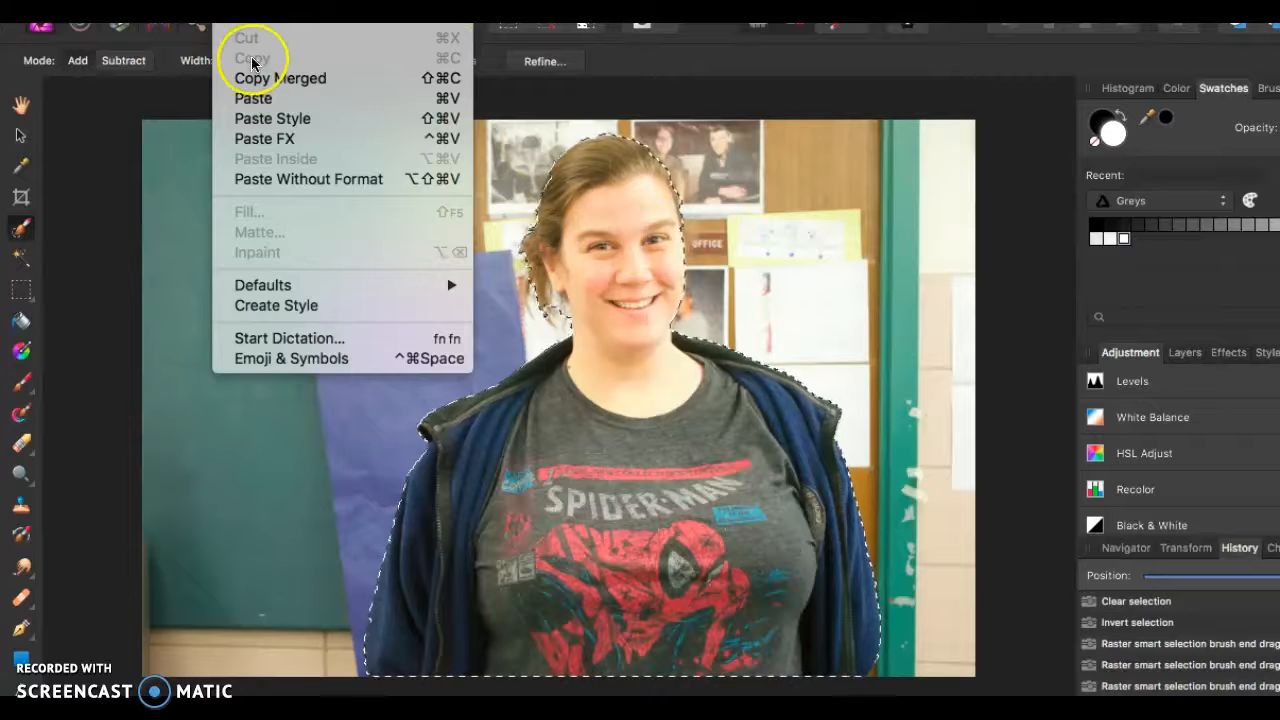
left_click(275, 12)
left_click(1183, 353)
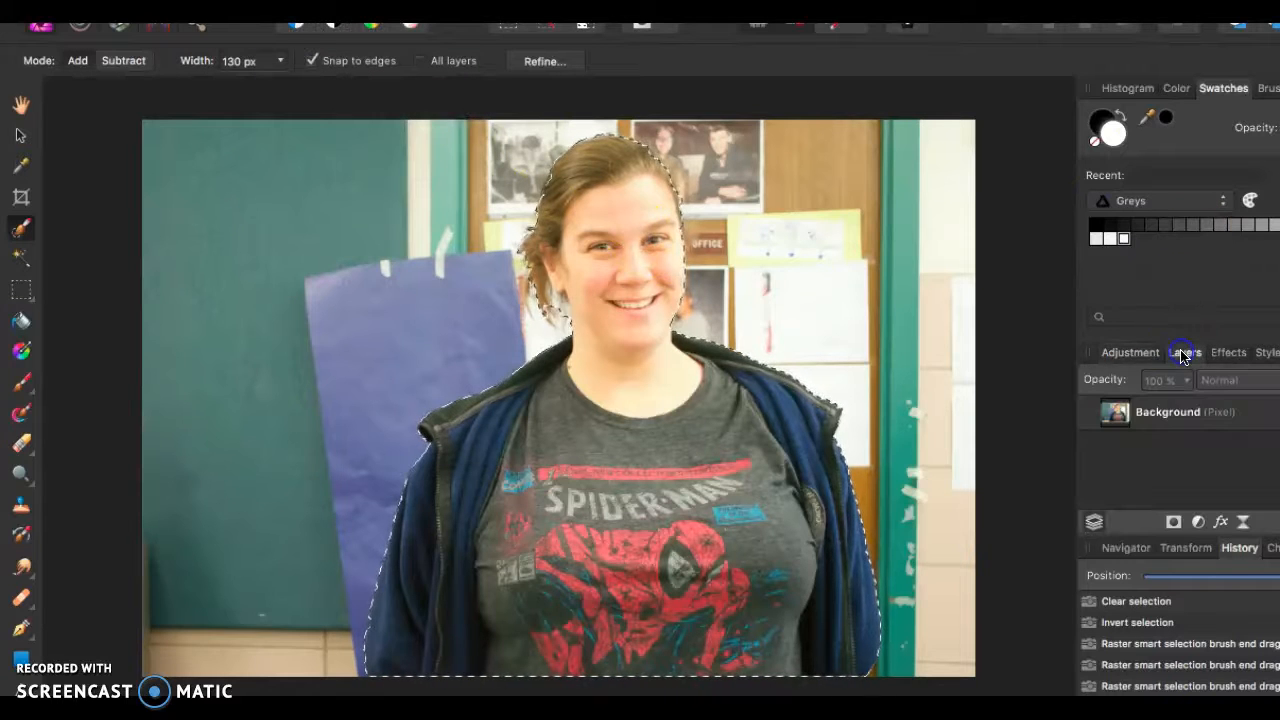
left_click(1173, 411)
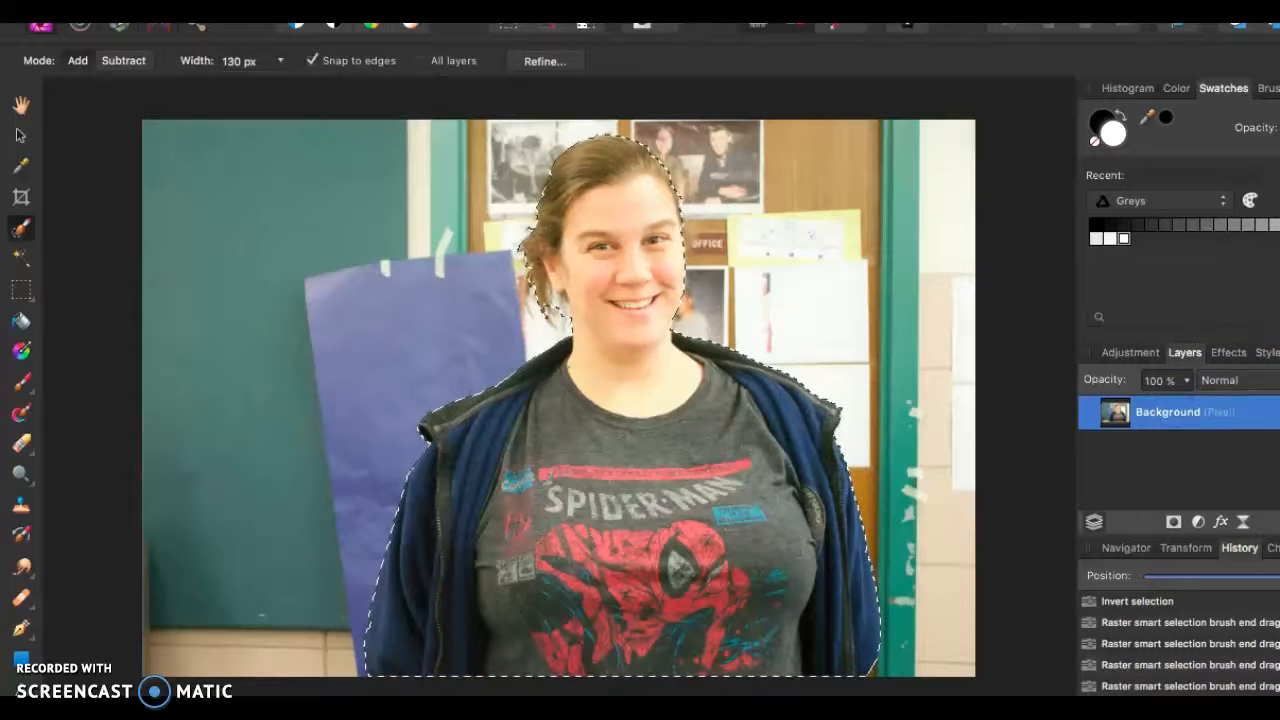
left_click(1220, 521)
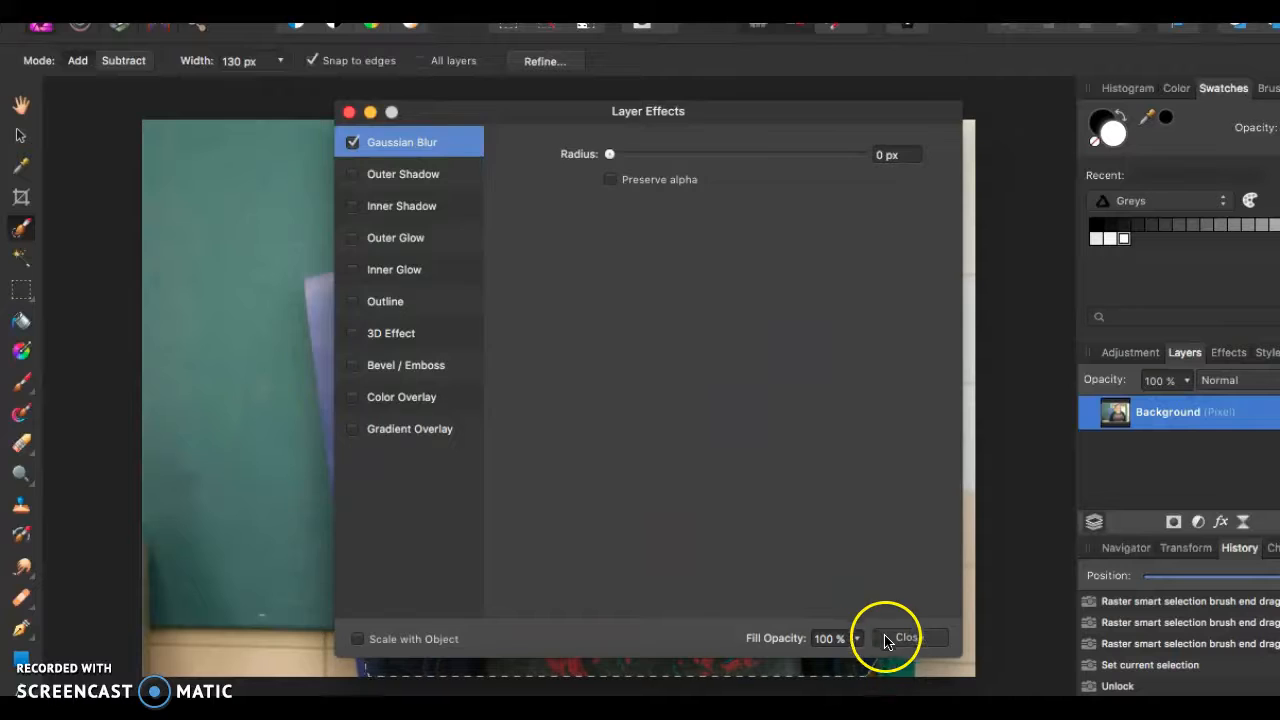
left_click(900, 638)
left_click(230, 4)
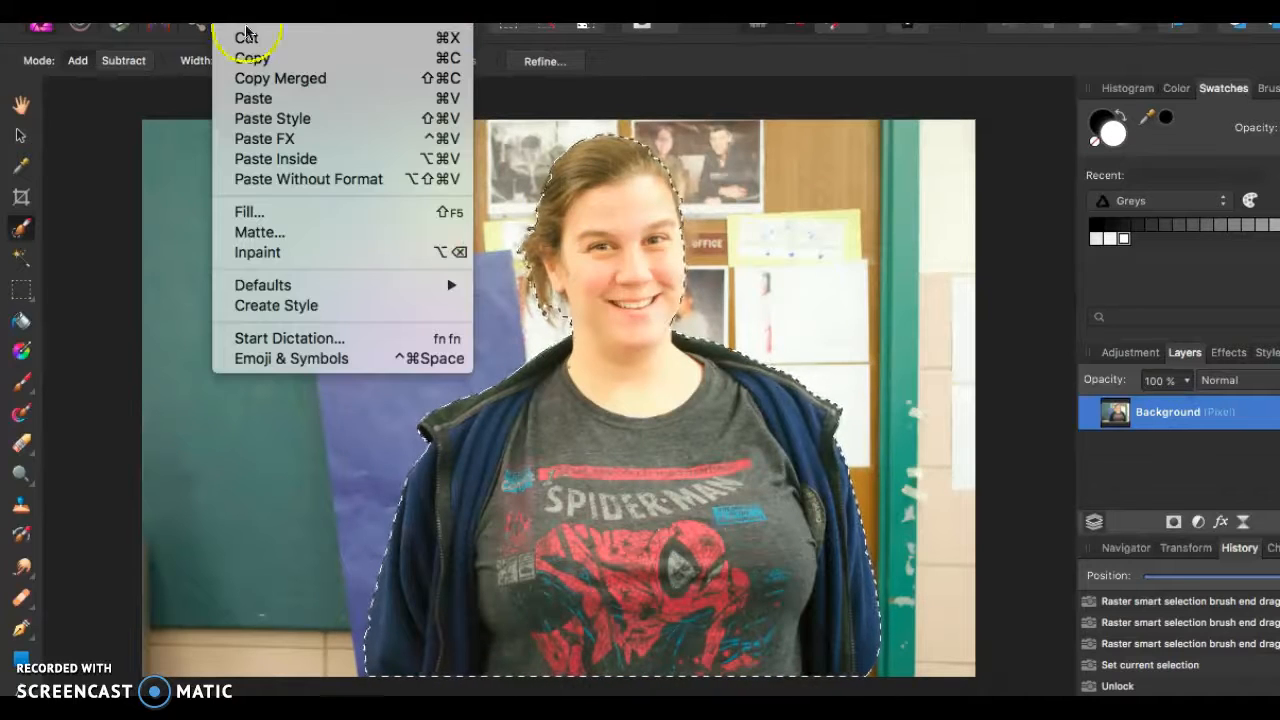
left_click(251, 57)
key("super+v")
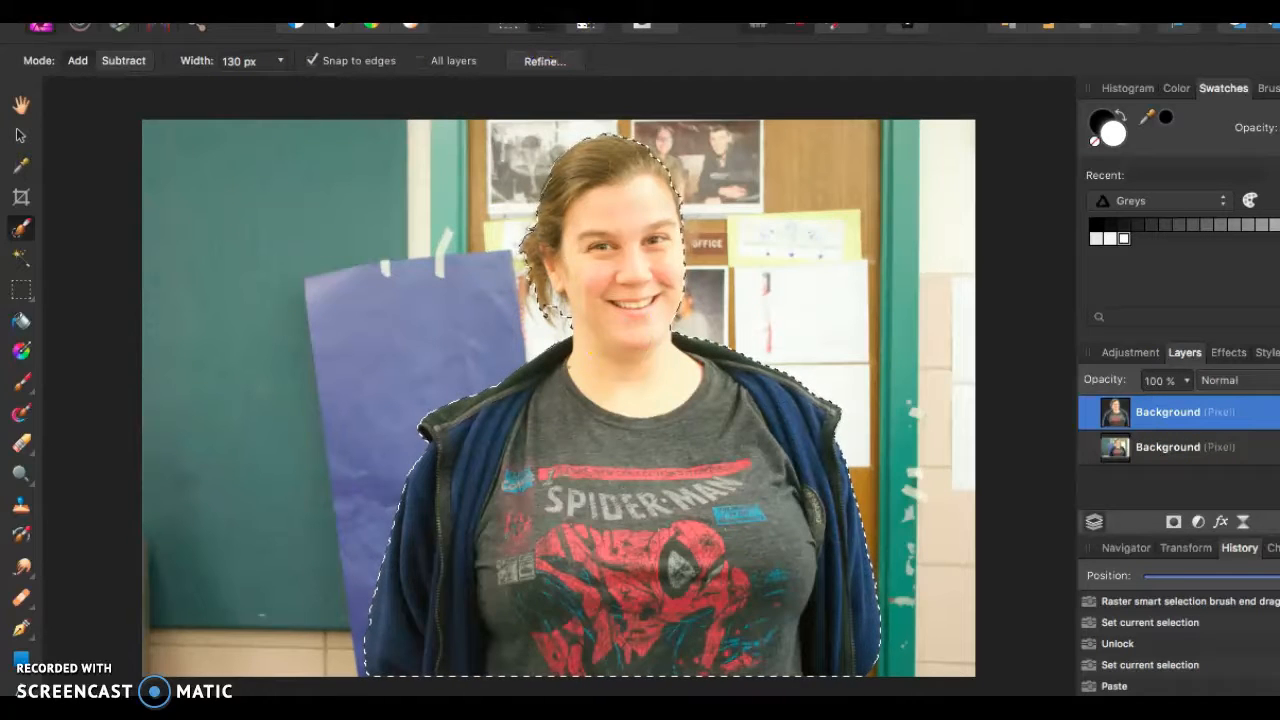
- Select the lower Background layer and raise its Gaussian Blur radius to blur the surroundings
left_click(1228, 354)
left_click(1182, 352)
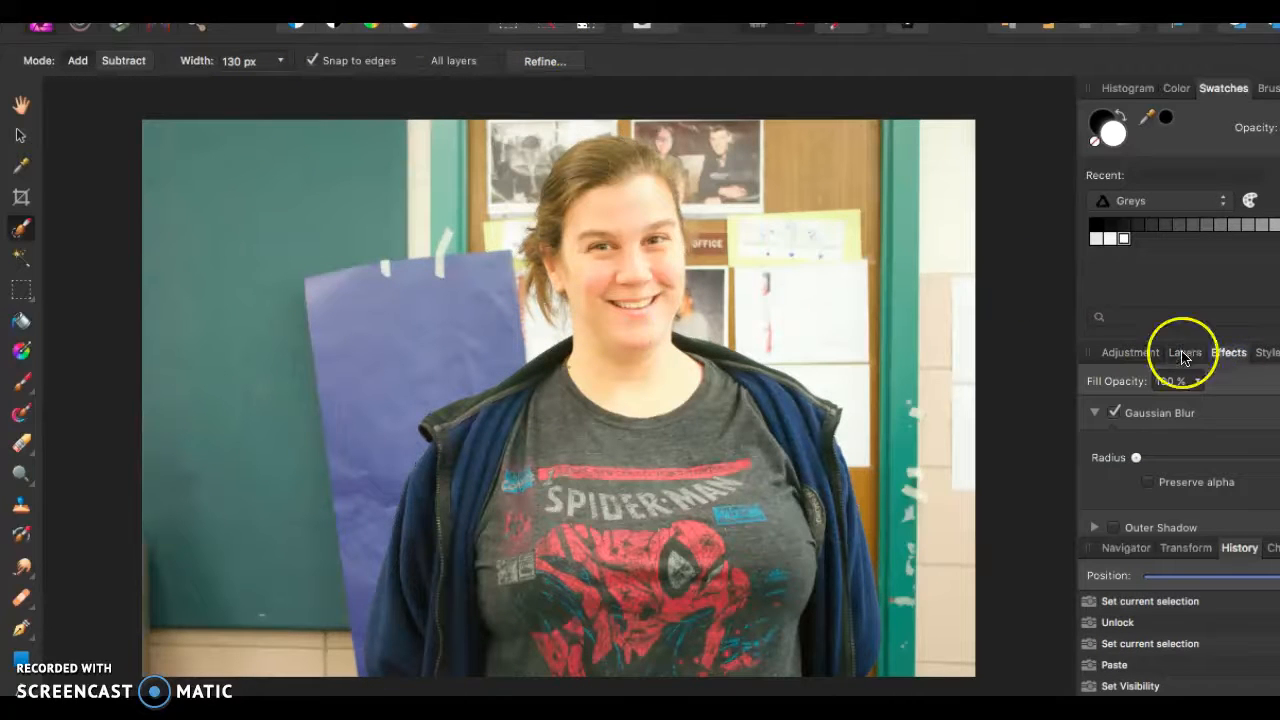
left_click(1198, 444)
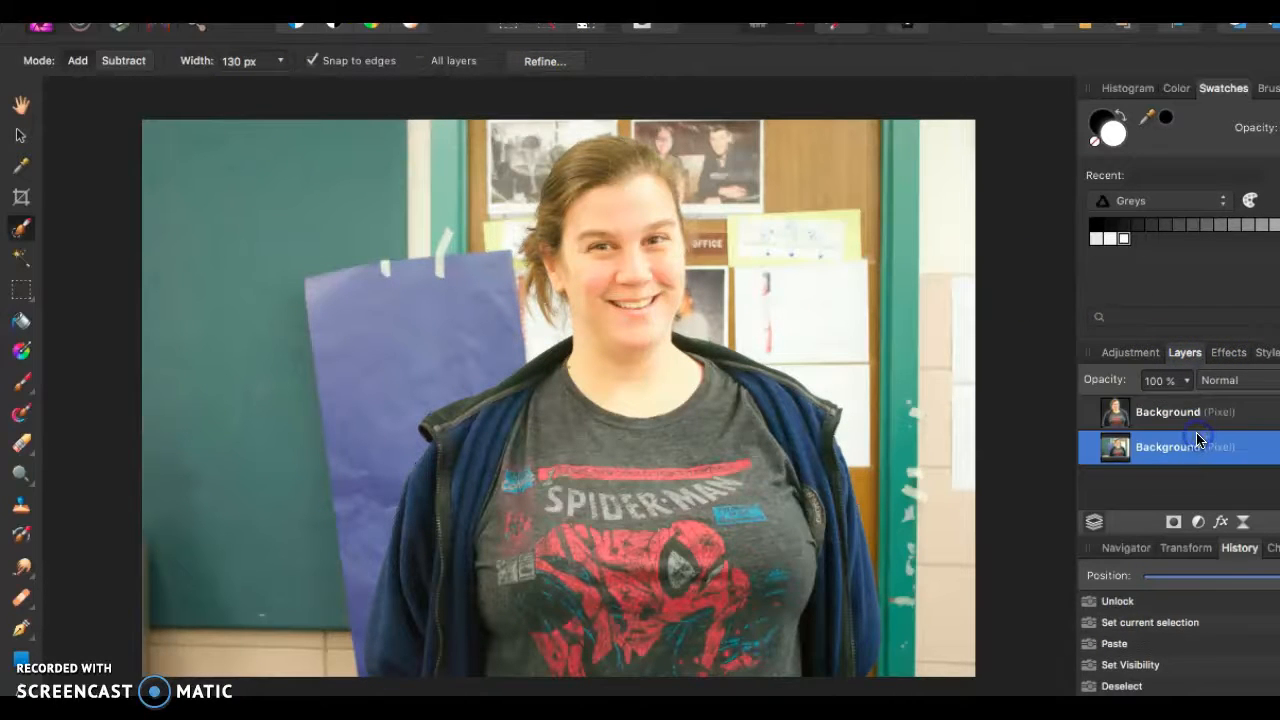
left_click(1226, 353)
left_click(1136, 458)
left_click_drag(1153, 461, 1122, 484)
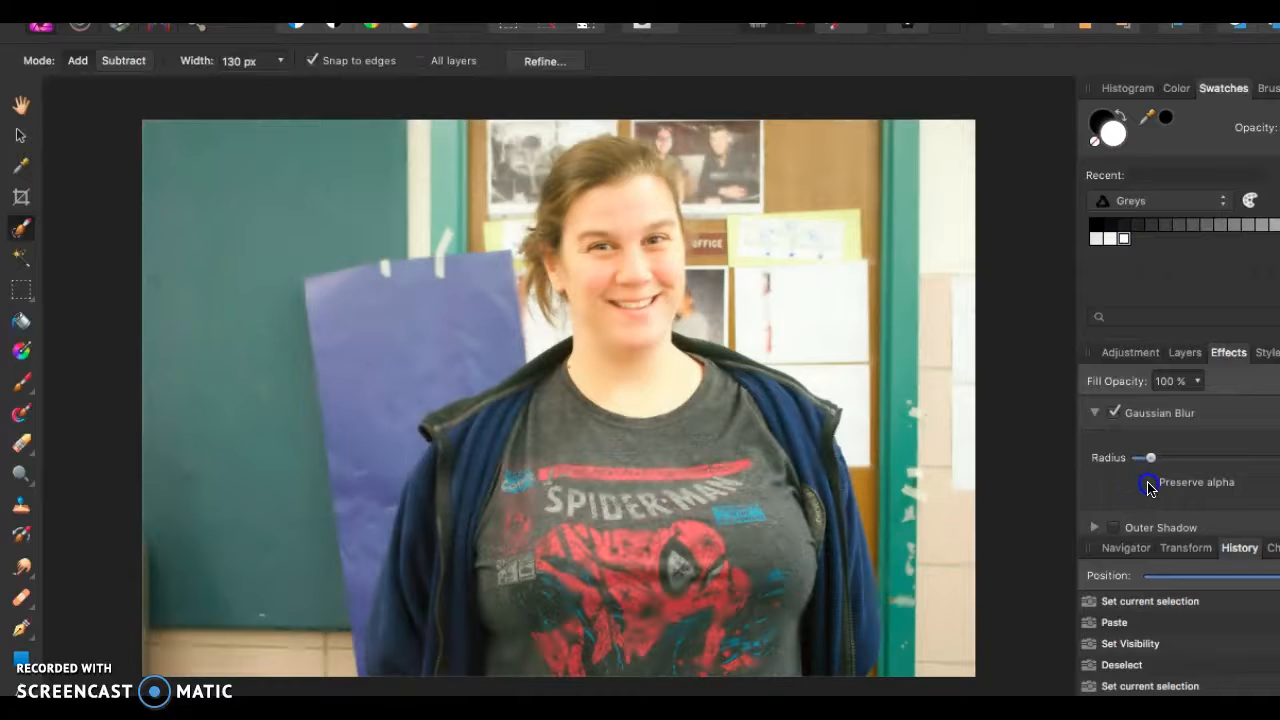
- Increase the lower Background layer's Gaussian Blur radius further to soften the classroom behind the woman
left_click(1184, 353)
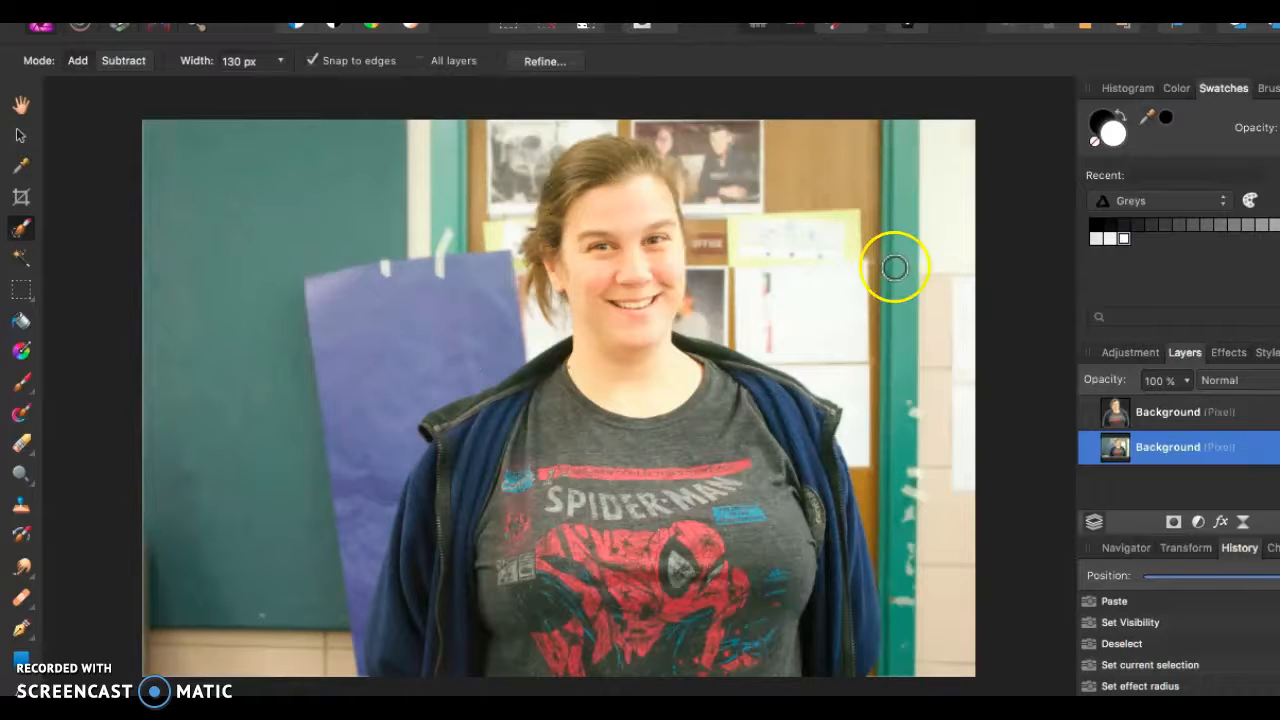
left_click(1226, 352)
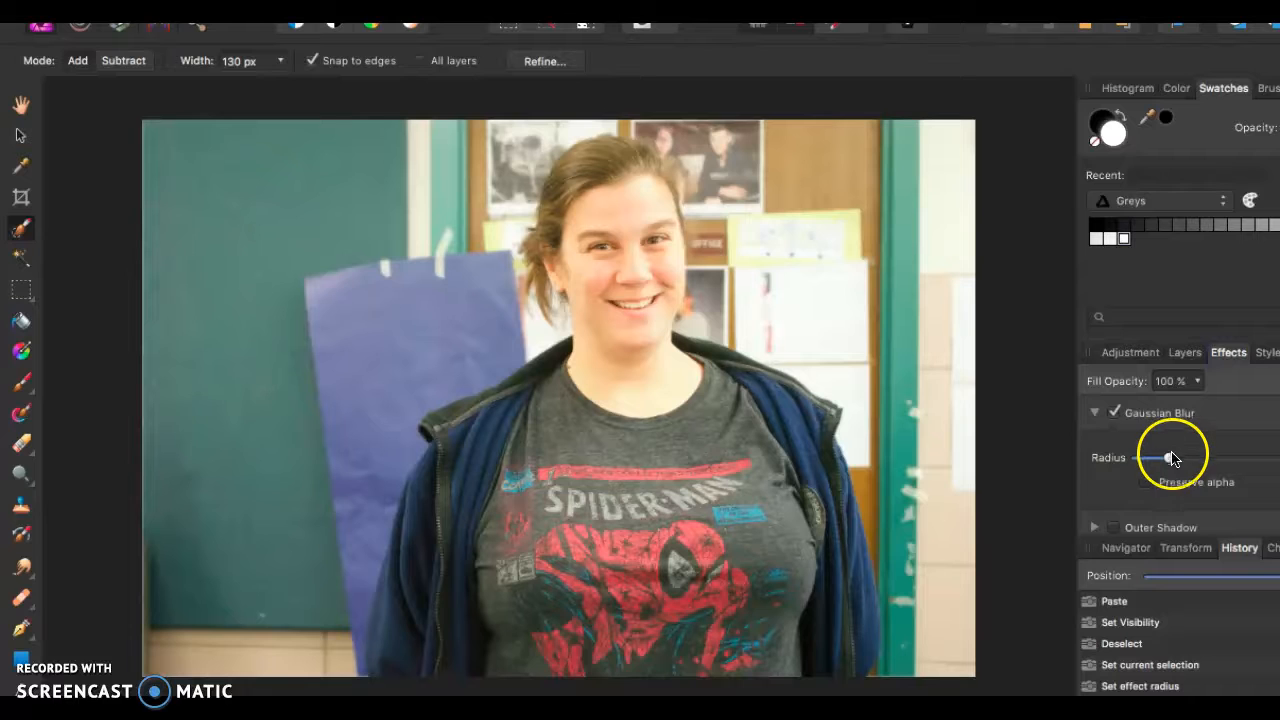
left_click_drag(1172, 462, 1194, 487)
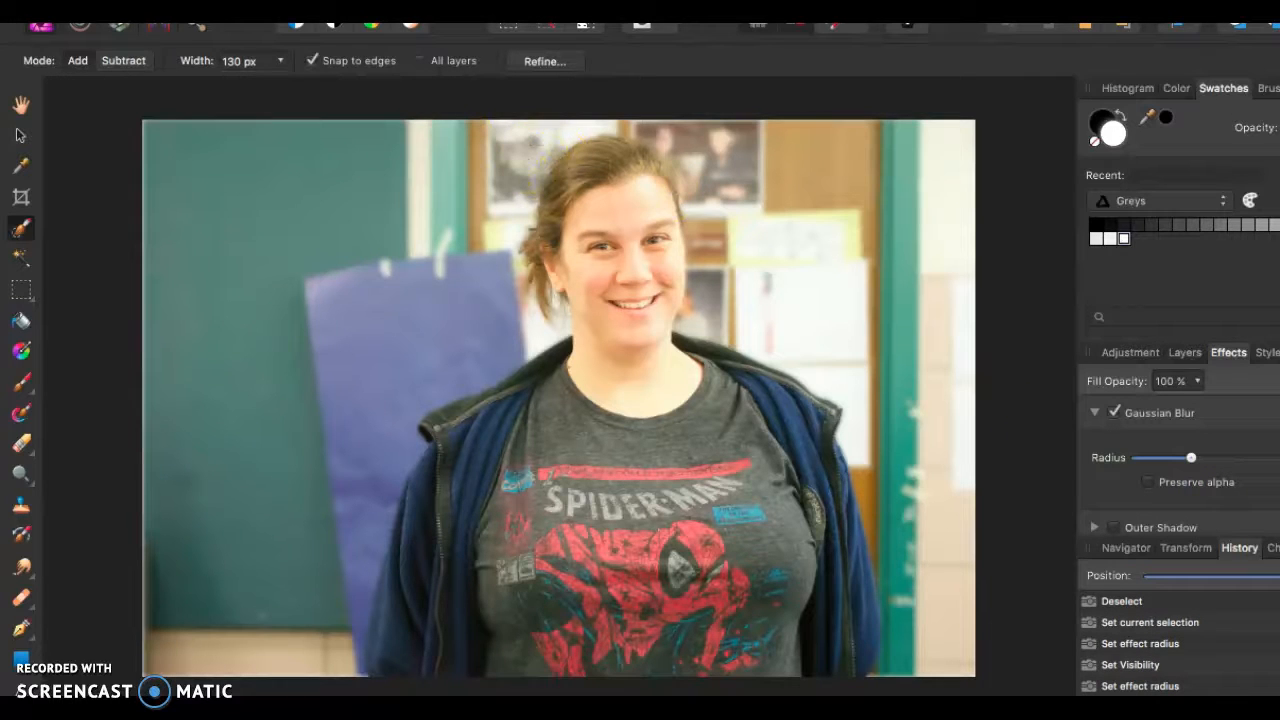
- Draw a rectangular marquee over almost the whole photo and copy the selected area
left_click(20, 288)
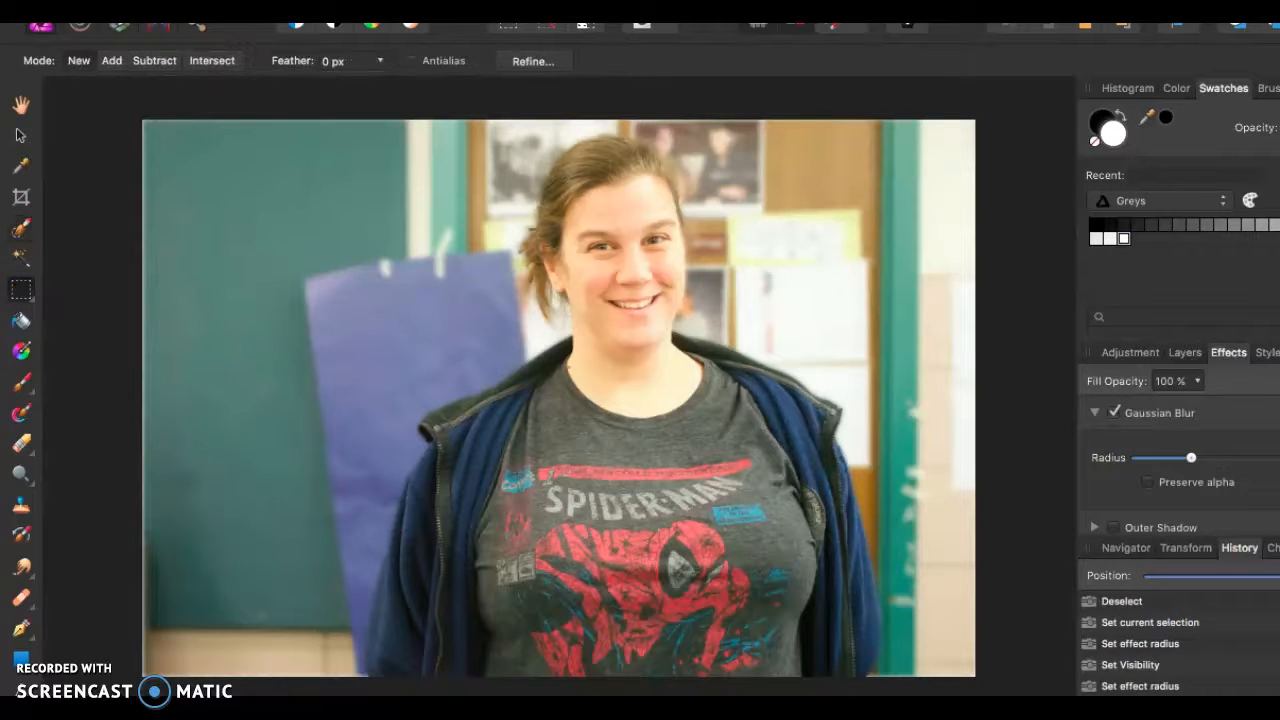
left_click_drag(149, 124, 984, 690)
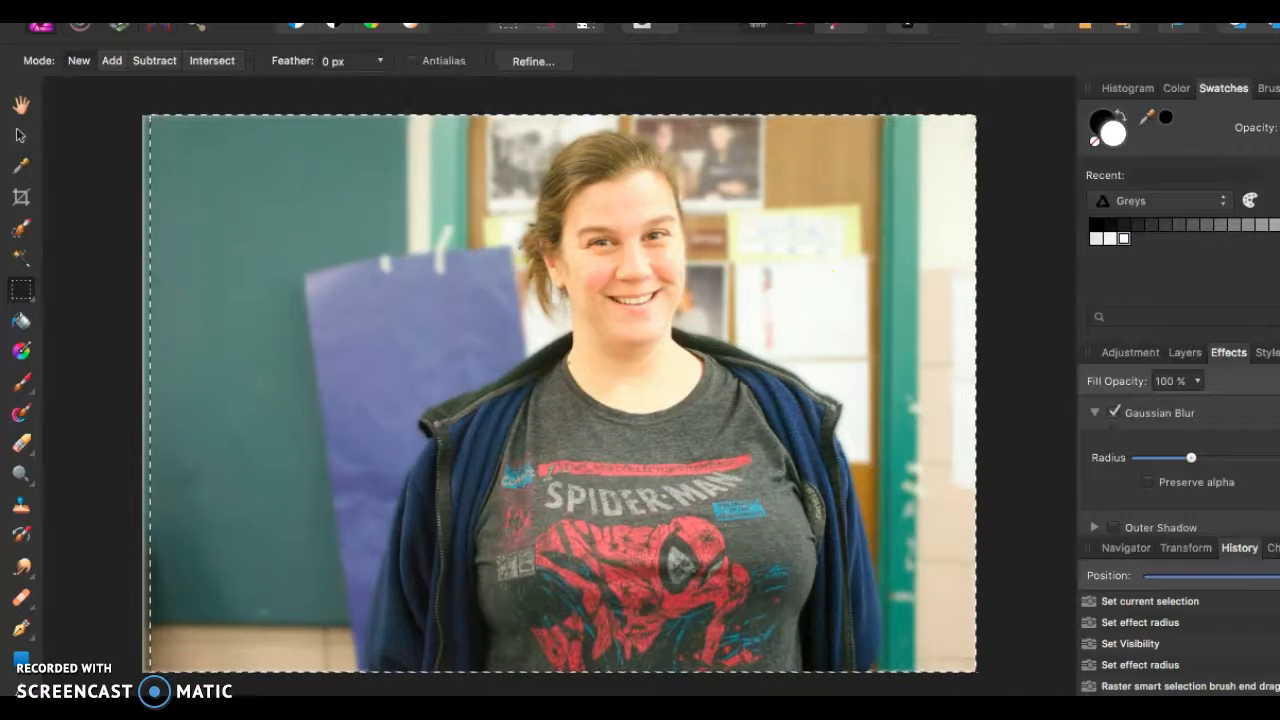
left_click(232, 13)
left_click(280, 78)
left_click(232, 13)
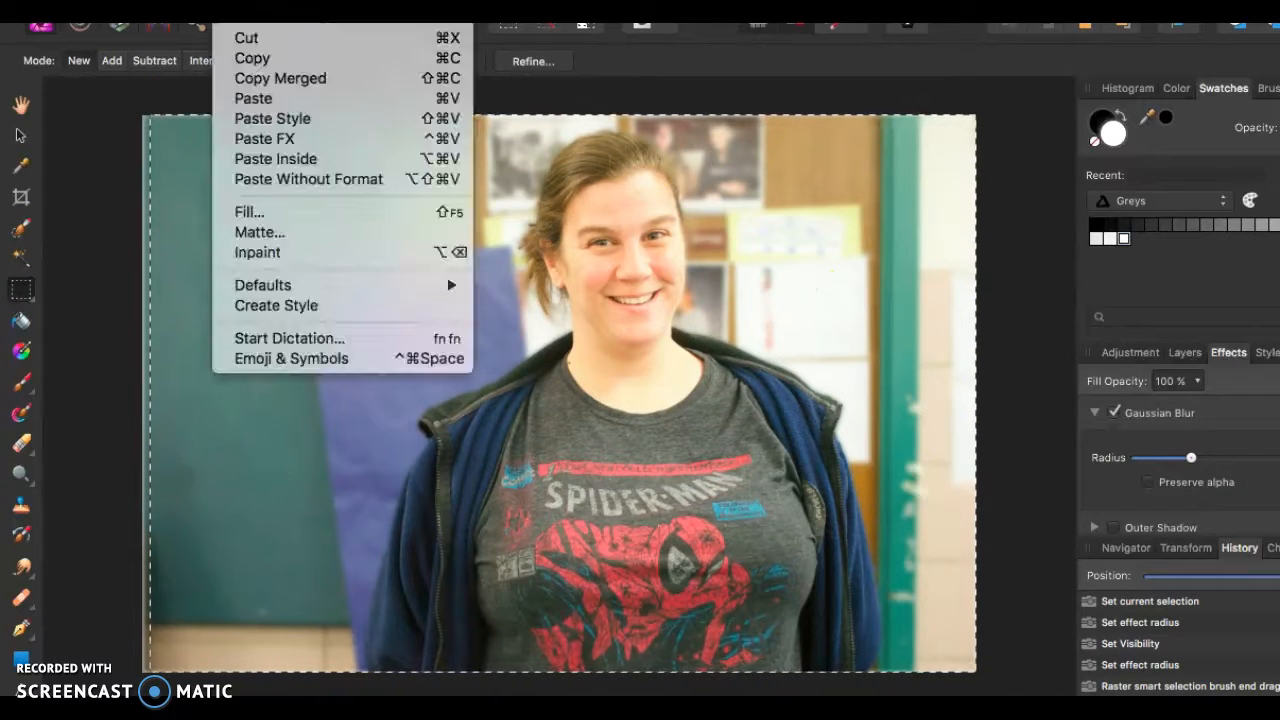
left_click(250, 59)
left_click(301, 62)
left_click(206, 133)
left_click(232, 13)
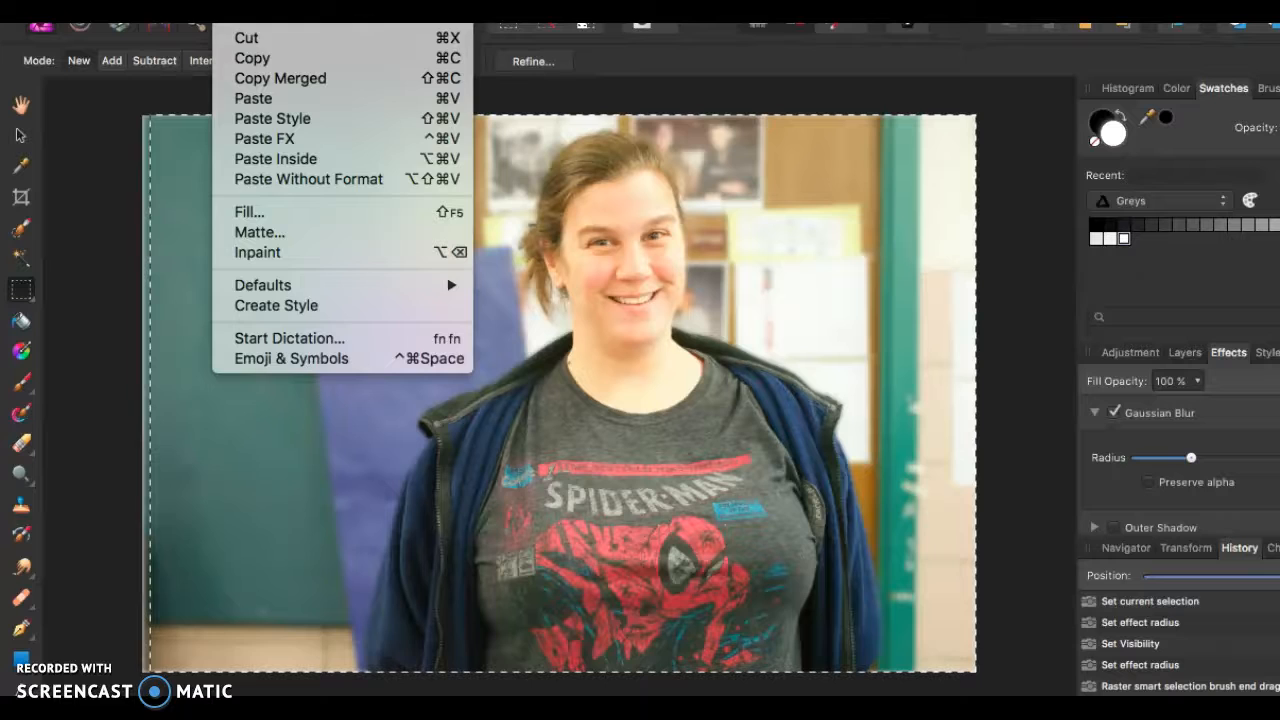
left_click(250, 55)
- Switch to Affinity Designer, try pasting into the Puma logo document, undo the paste and create a new blank document
left_click(378, 708)
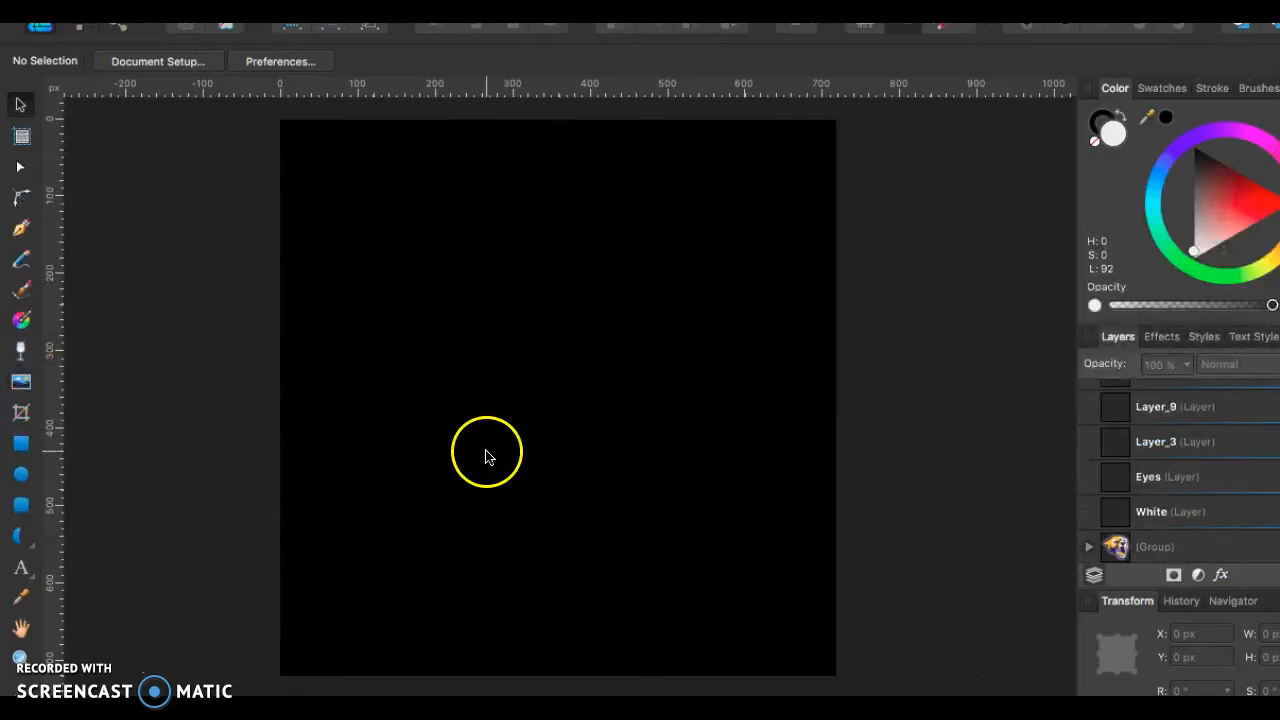
key("super+v")
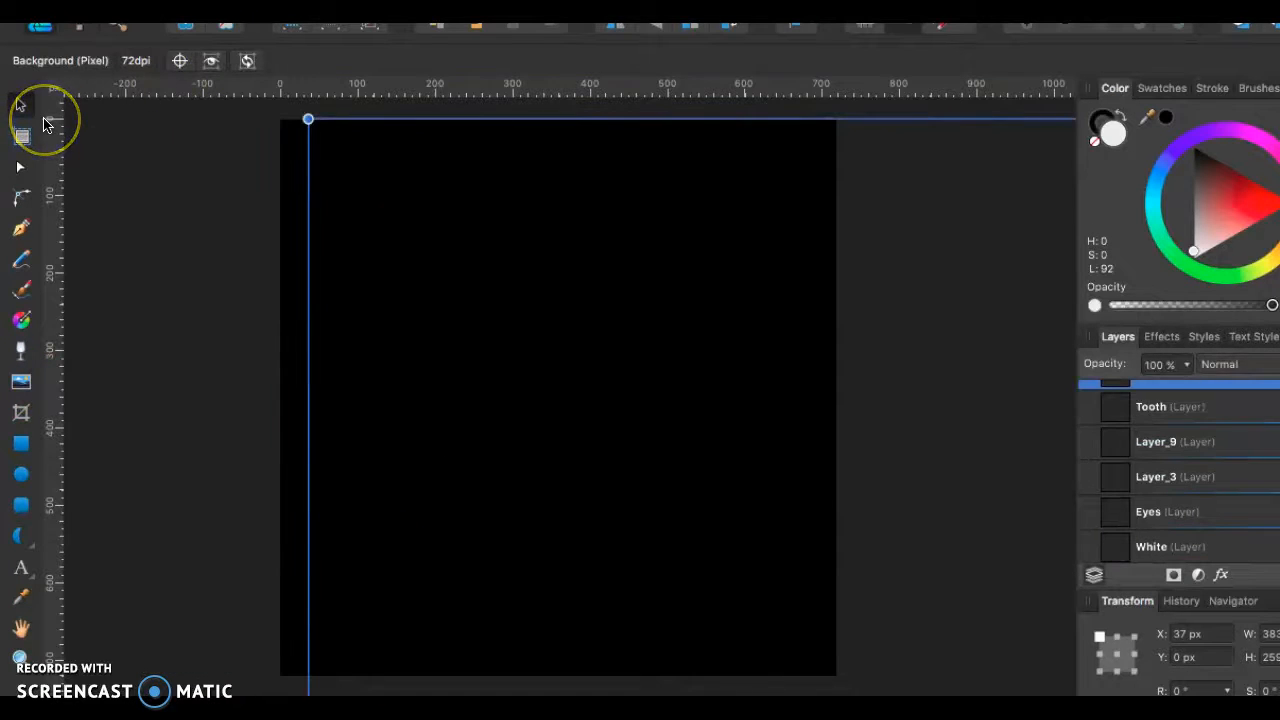
key("super+z")
key("super+n")
key("Return")
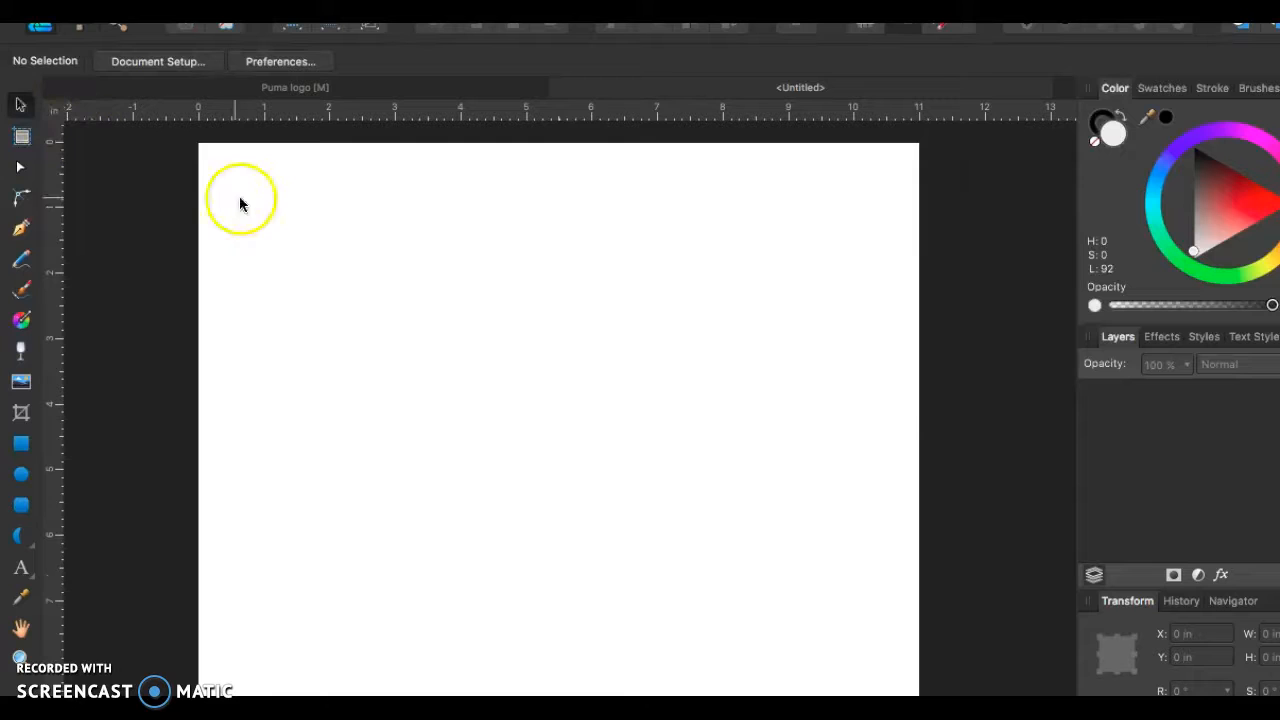
key("super+v")
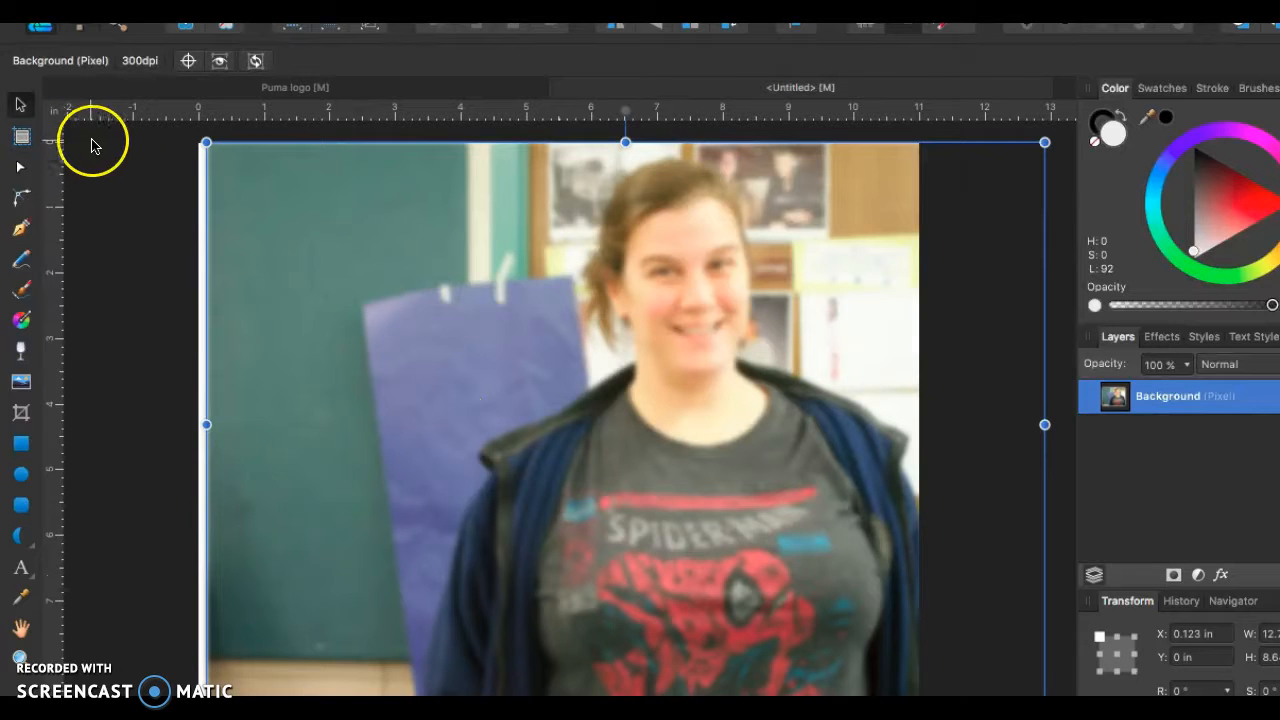
left_click(116, 144)
key("super+z")
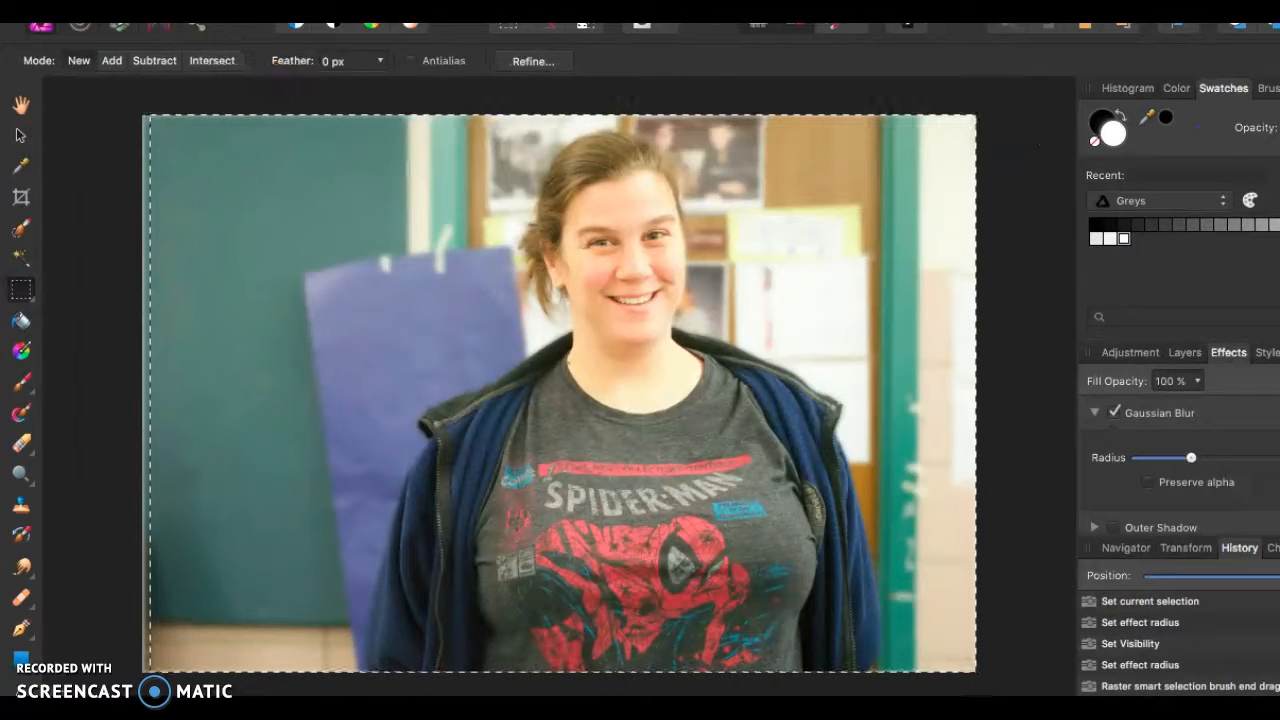
- Copy the selected photo area merged in Affinity Photo and paste it into the blank Affinity Designer document
left_click(230, 5)
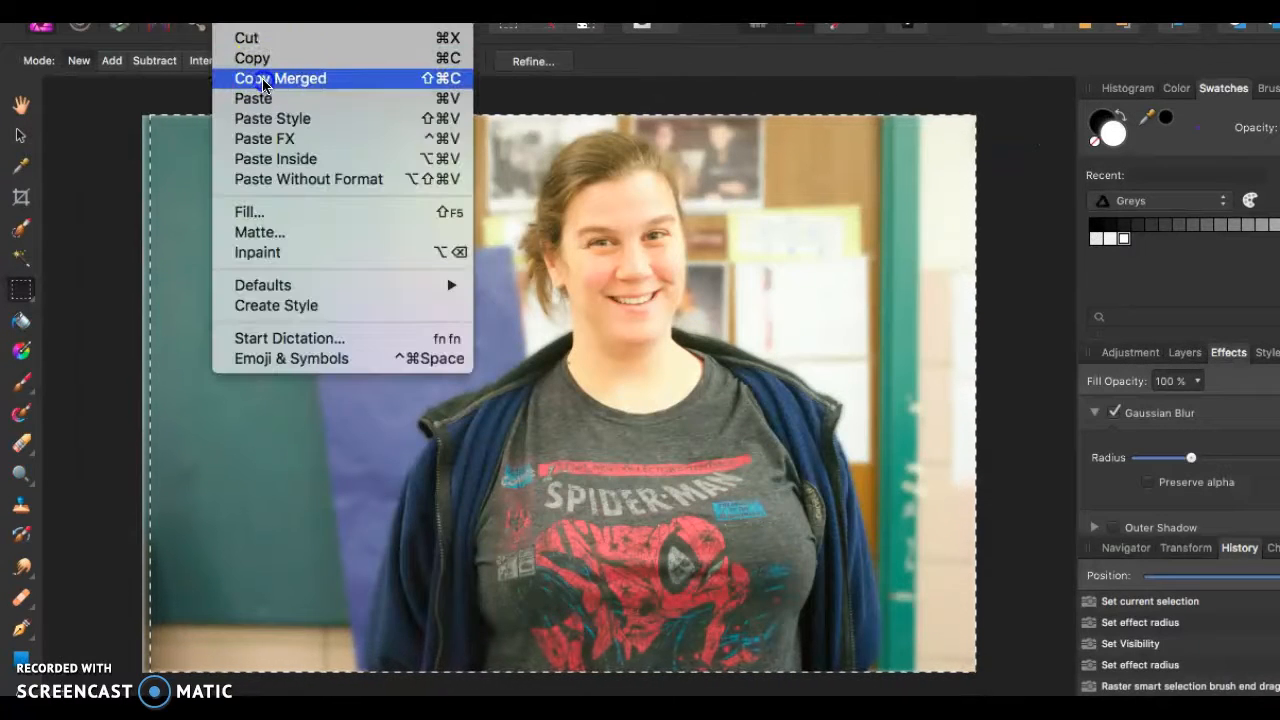
left_click(262, 80)
key("super+Tab")
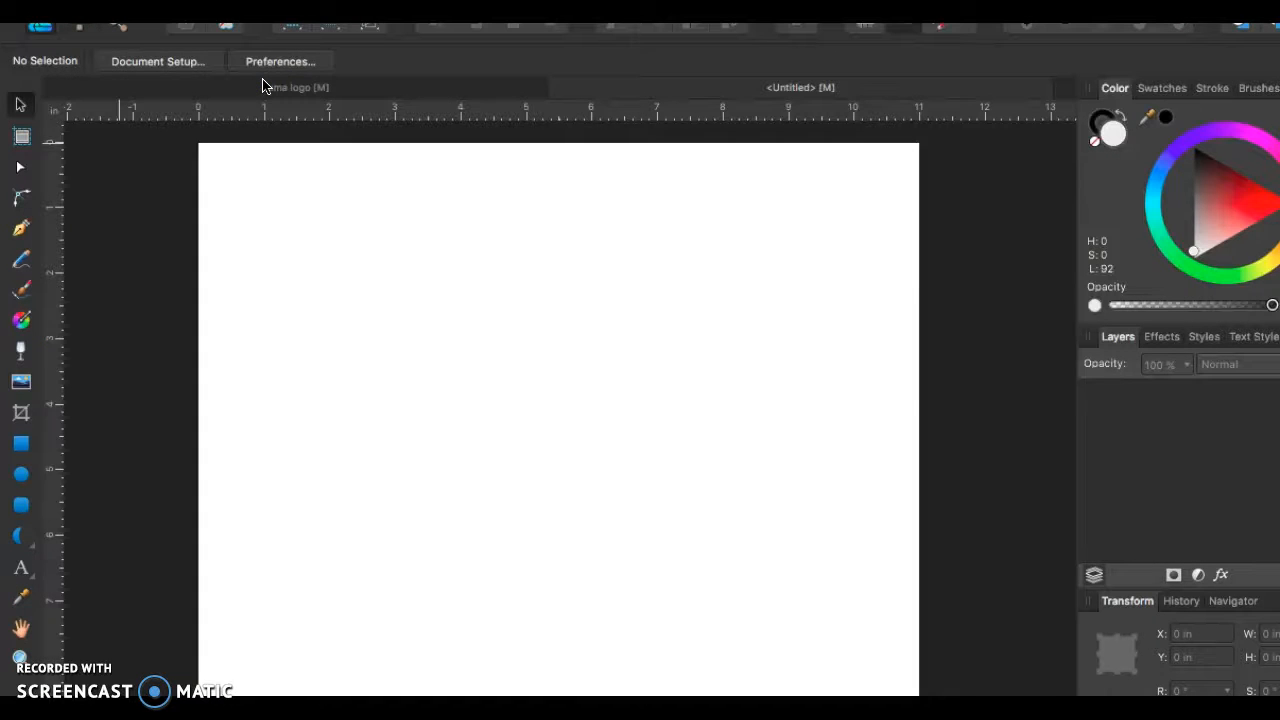
key("super+v")
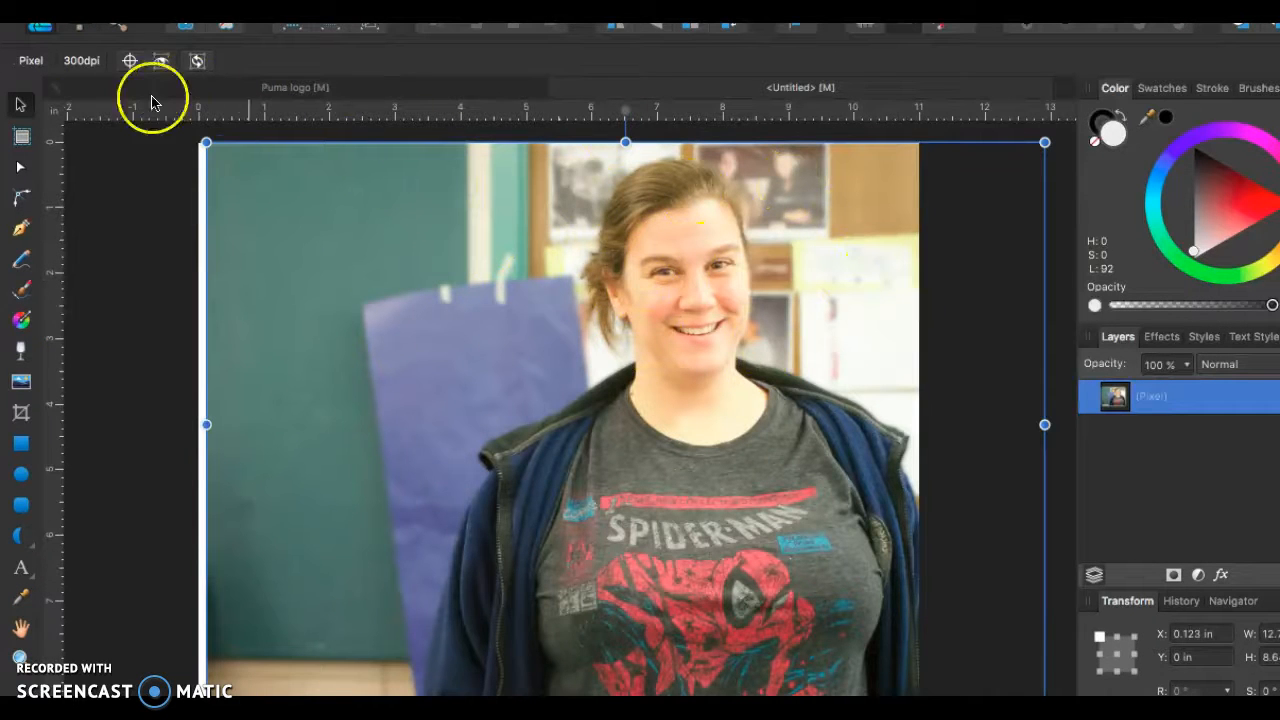
- Move the pasted photo left and slightly up so it covers the whole page, and deselect it
left_click_drag(329, 314, 277, 311)
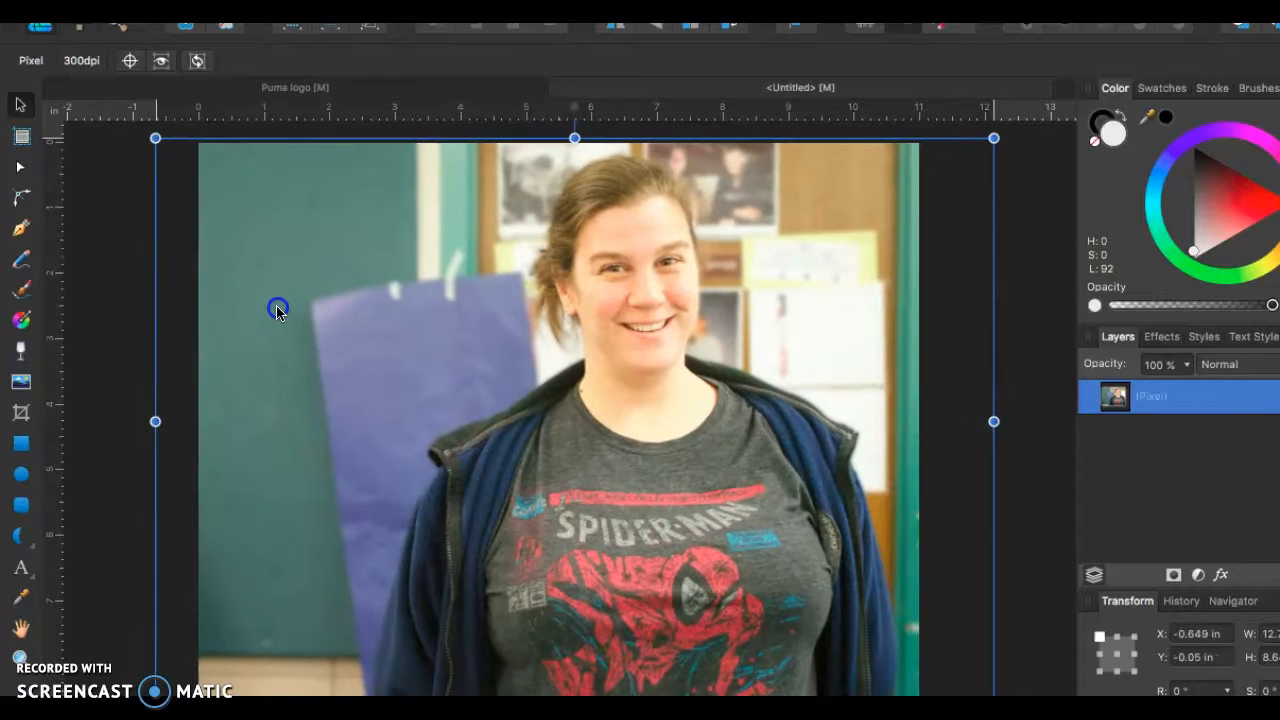
left_click(126, 323)
scroll(126, 323, "down", 2)
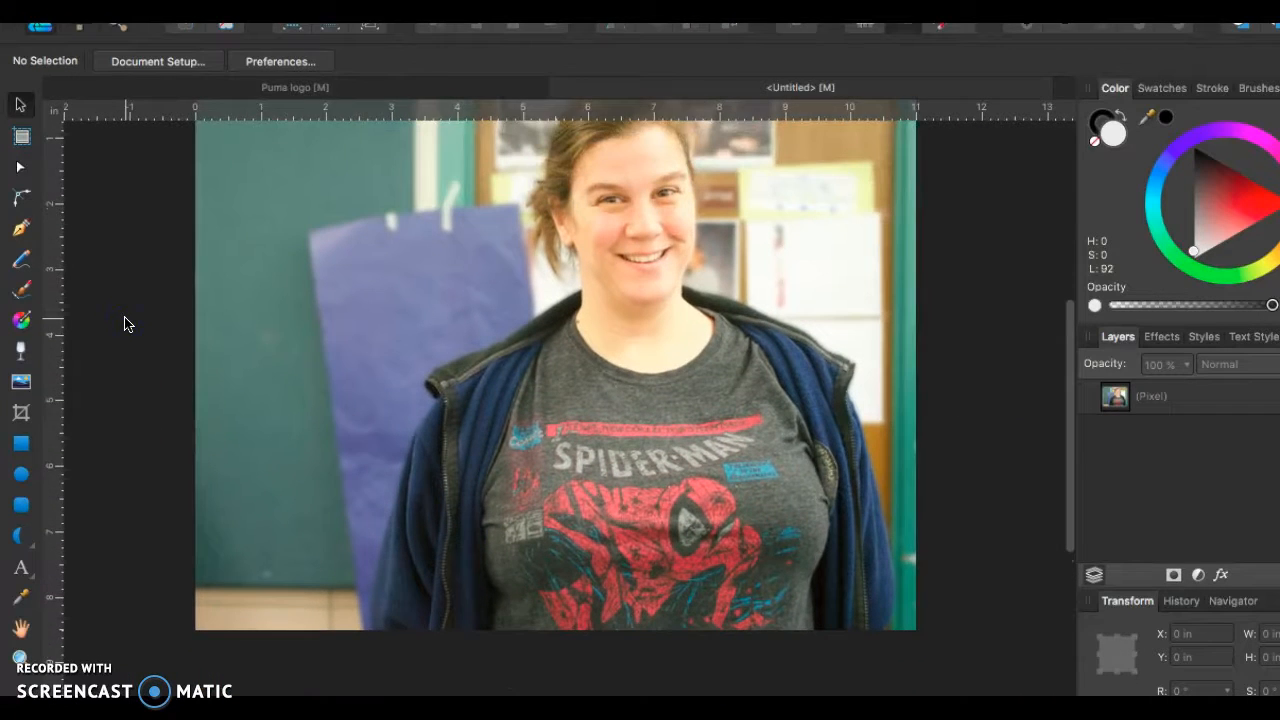
scroll(126, 323, "up", 3)
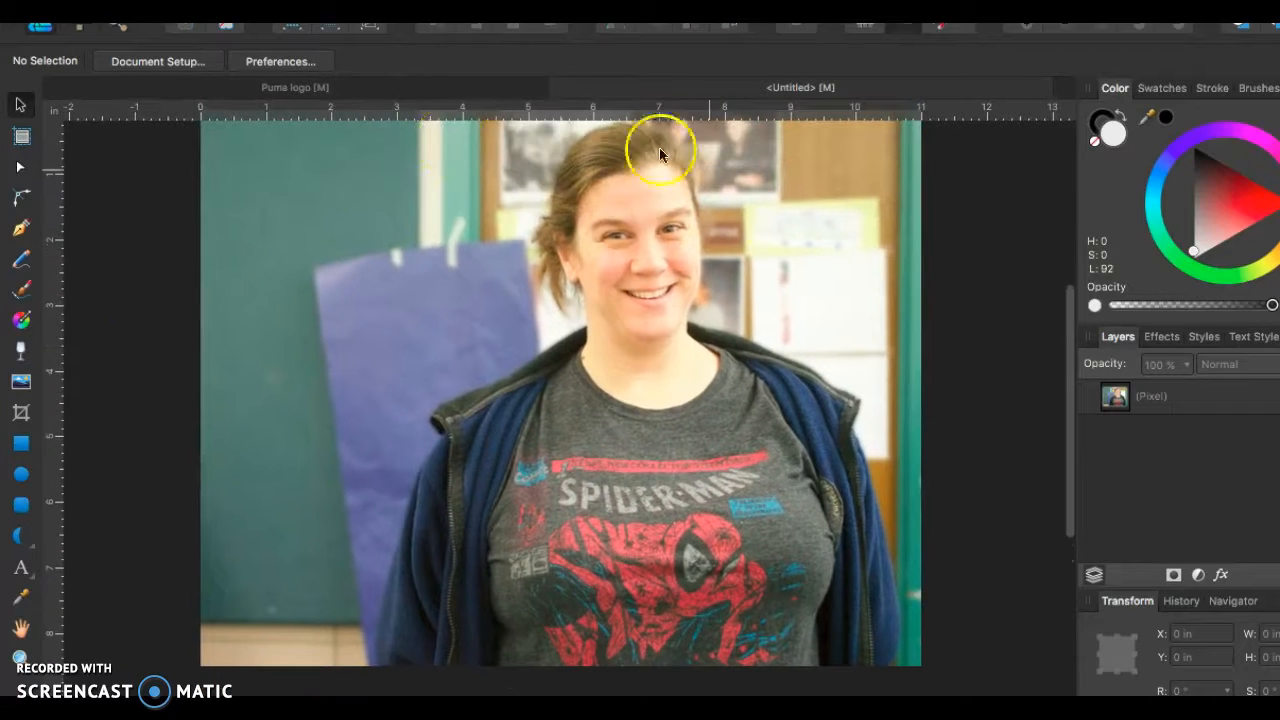
- Add the artistic text "SAMPLE TEXT" over the chalkboard area and scale it up to about 59.4 pt
left_click(21, 567)
left_click(259, 209)
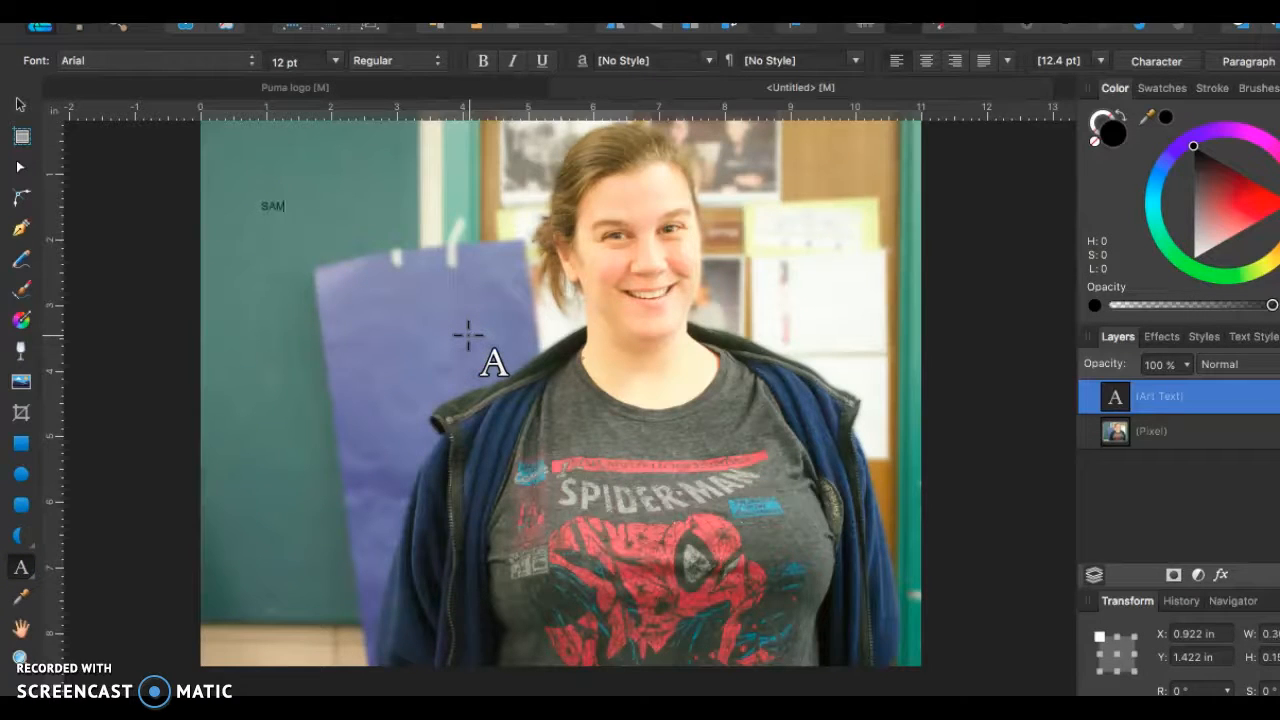
left_click(20, 104)
left_click_drag(334, 211, 606, 434)
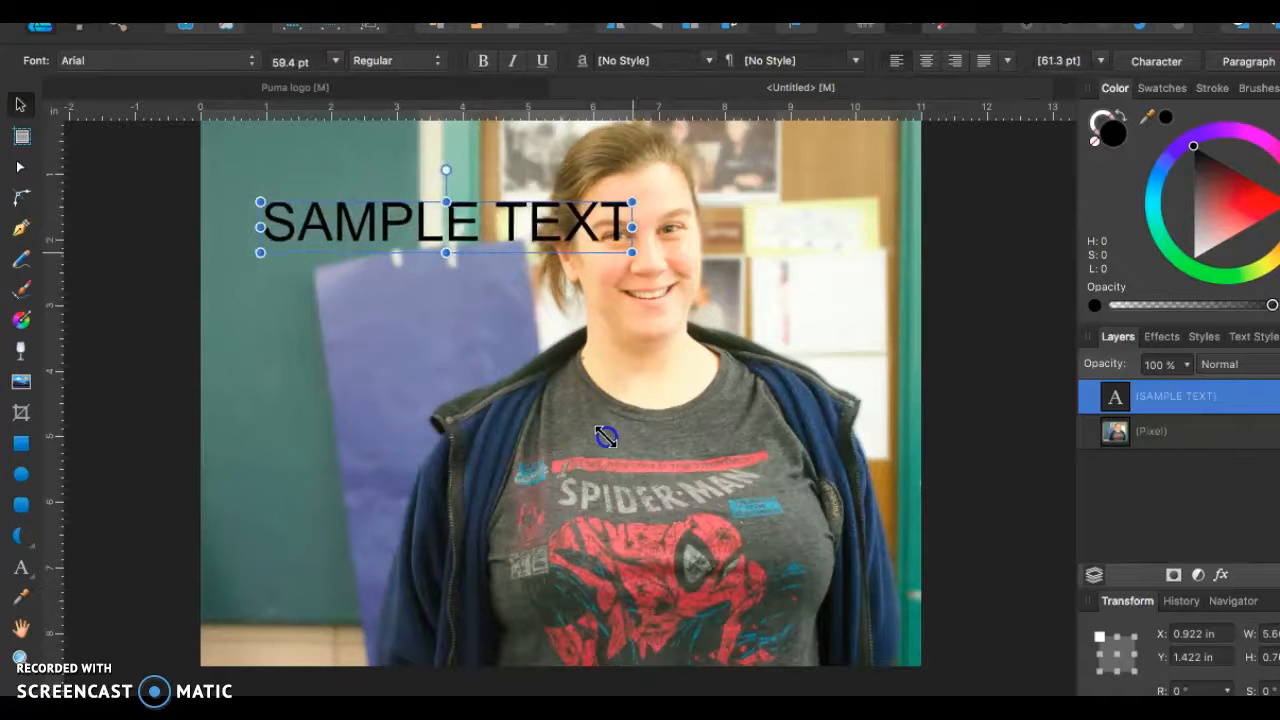
- Apply a Gaussian Blur effect to the SAMPLE TEXT object and raise its radius until the letters are visibly soft
left_click(1160, 340)
left_click(1157, 392)
left_click_drag(1137, 440, 1208, 450)
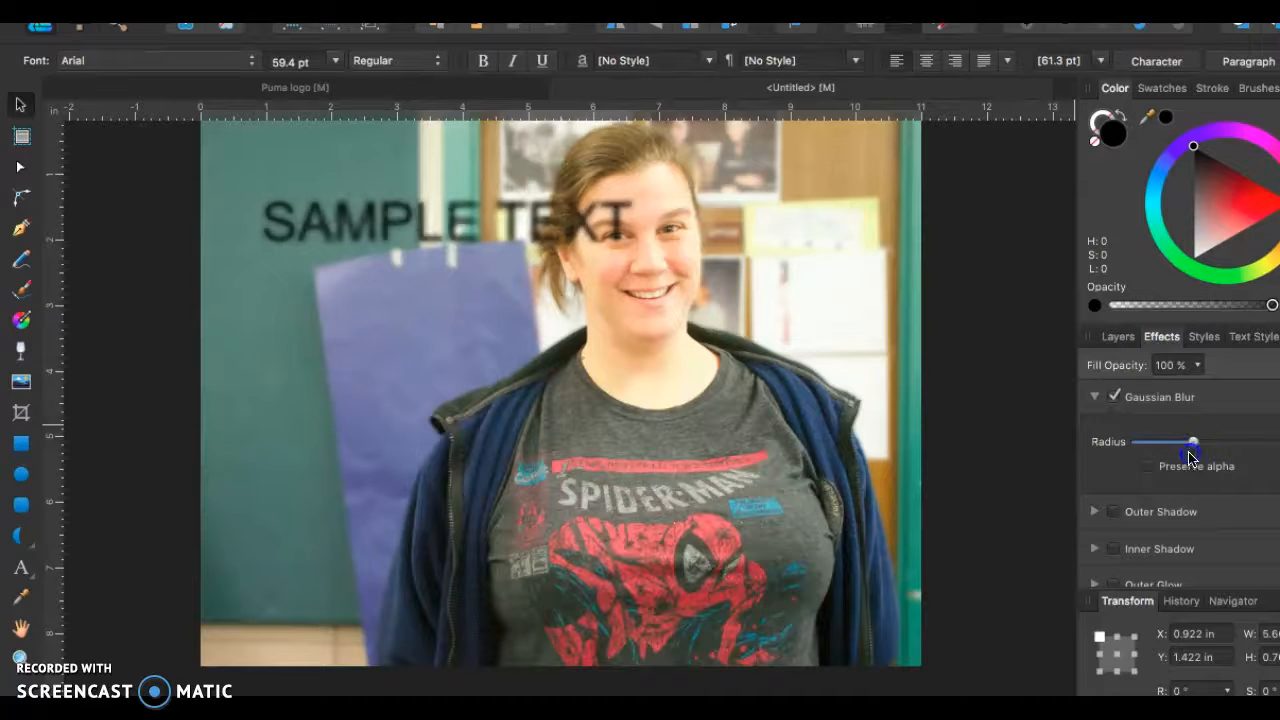
left_click_drag(1245, 551, 1193, 584)
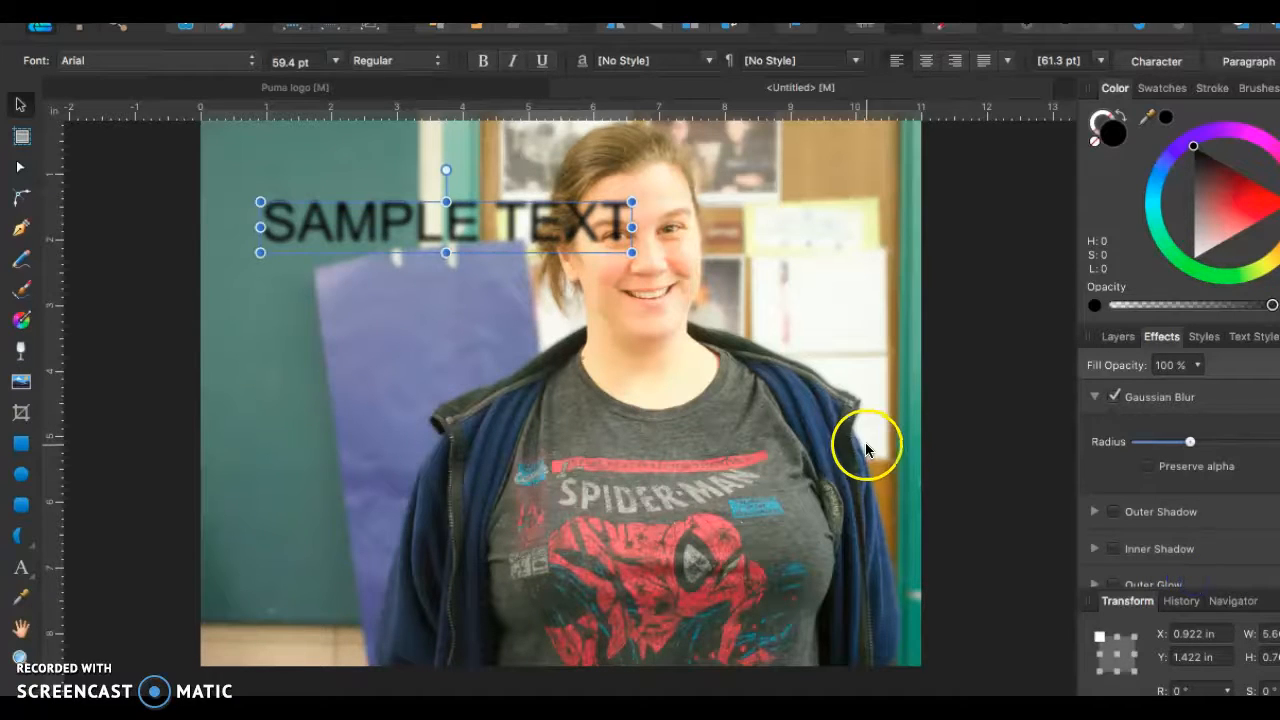
left_click(980, 310)
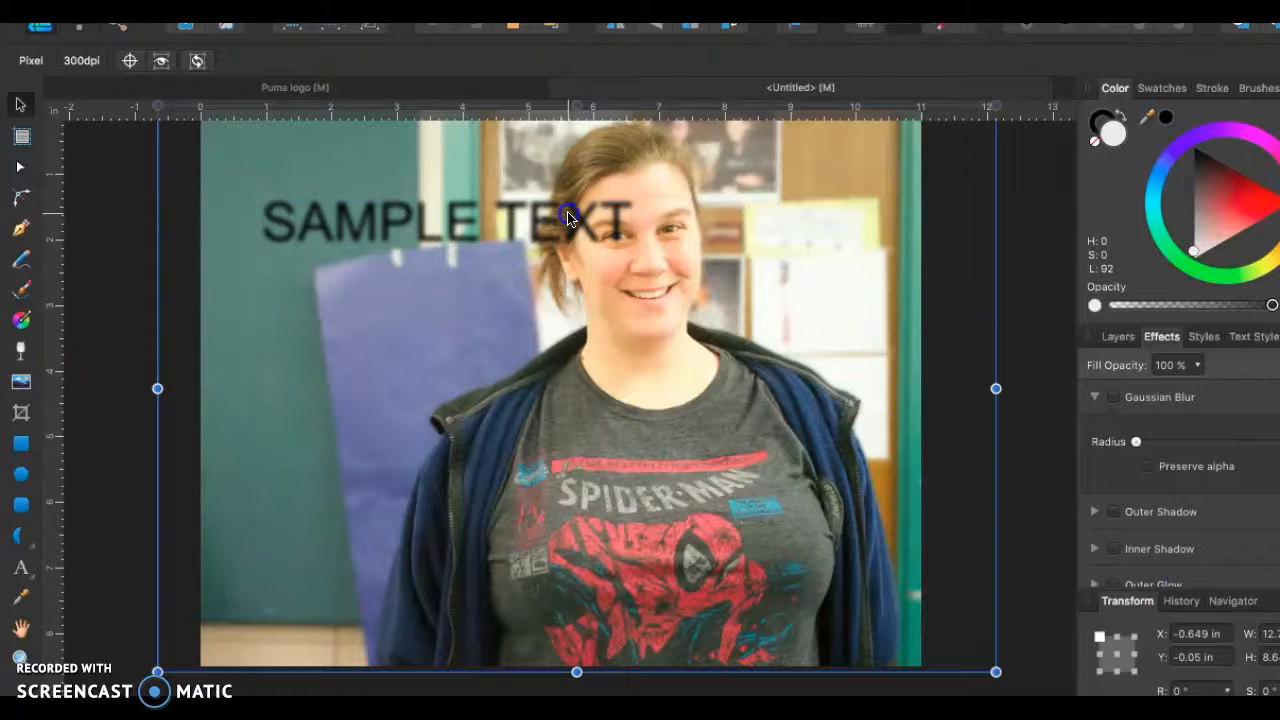
left_click(520, 225)
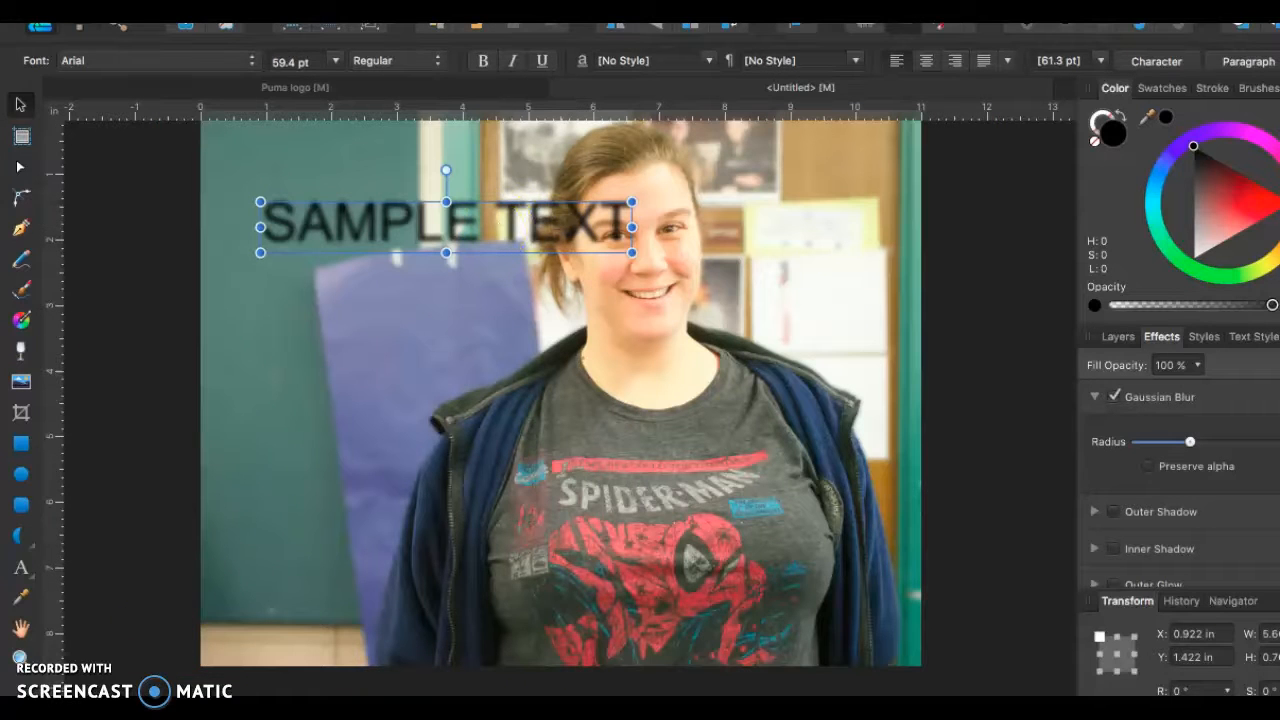